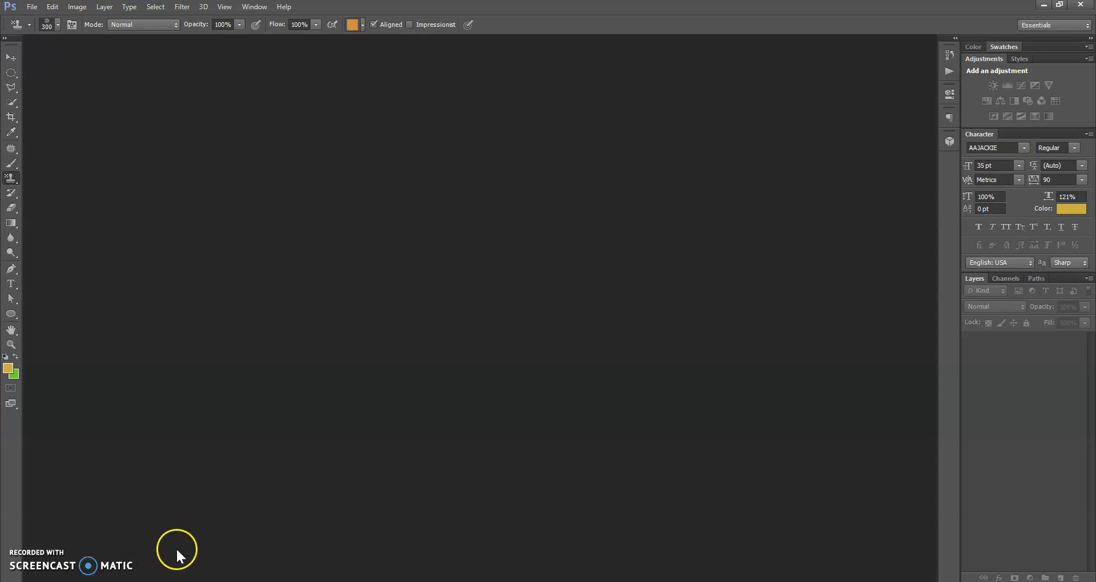
Switch from the empty Photoshop workspace to Chrome, showing the YouTube upload page
left_click(200, 581)
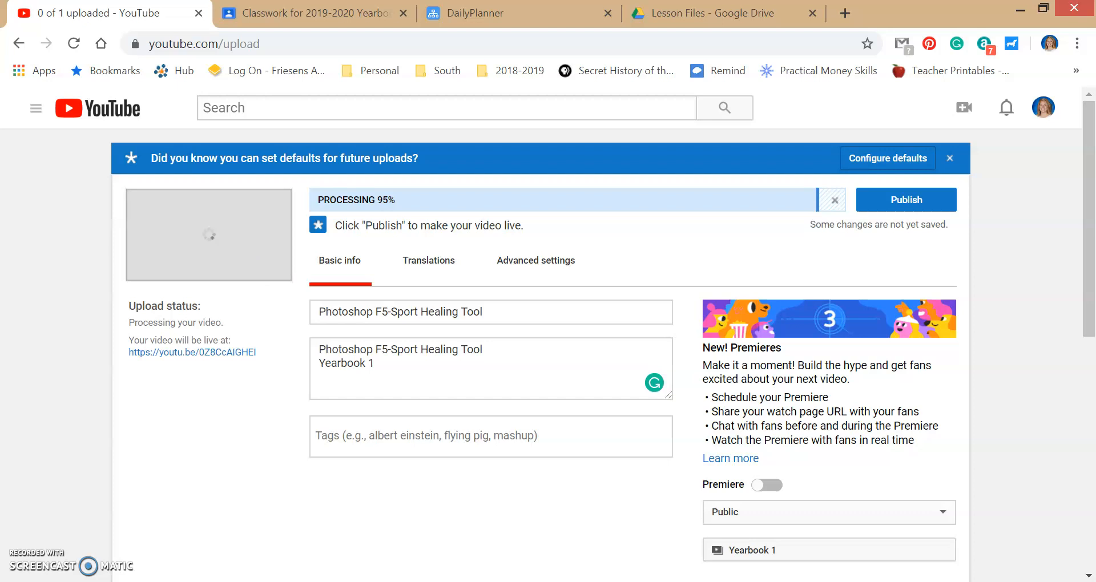
Preview F7-Patch Tool & Clone Stamp.JPG in Classroom and download it from its Drive window
left_click(365, 12)
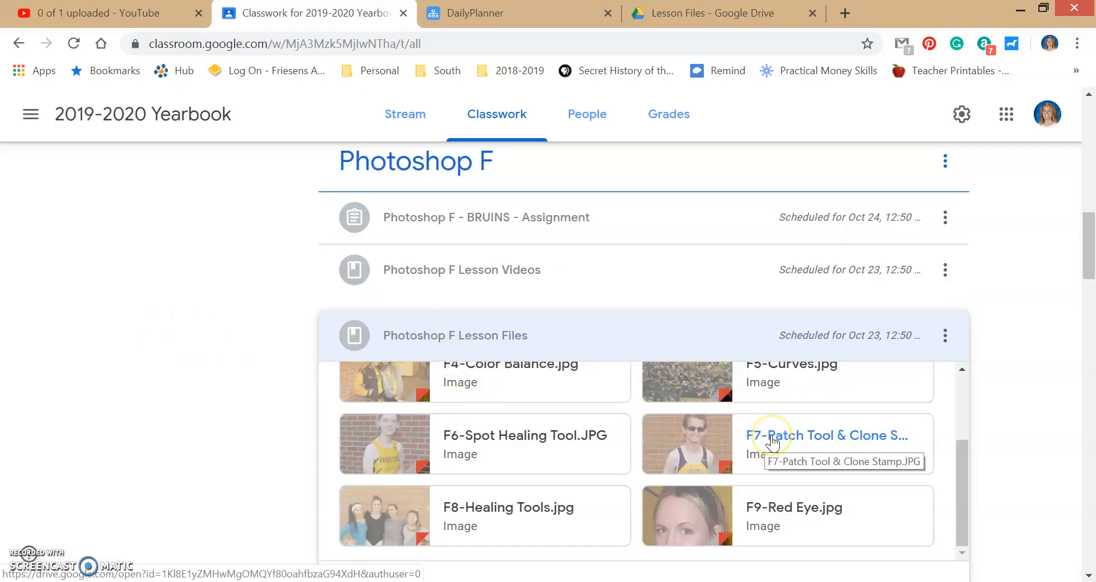
left_click(772, 437)
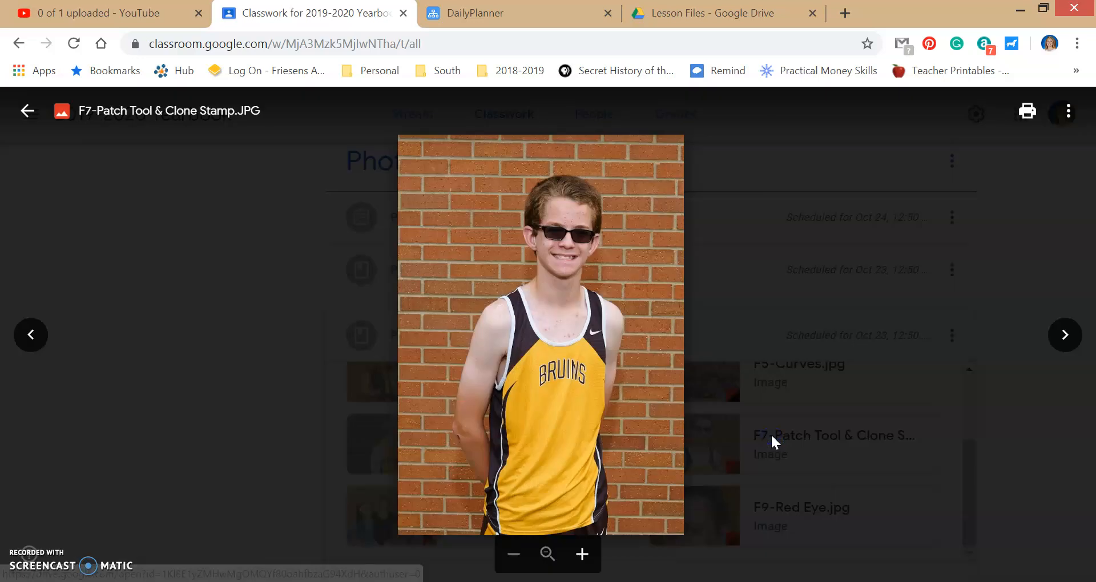
left_click(1063, 110)
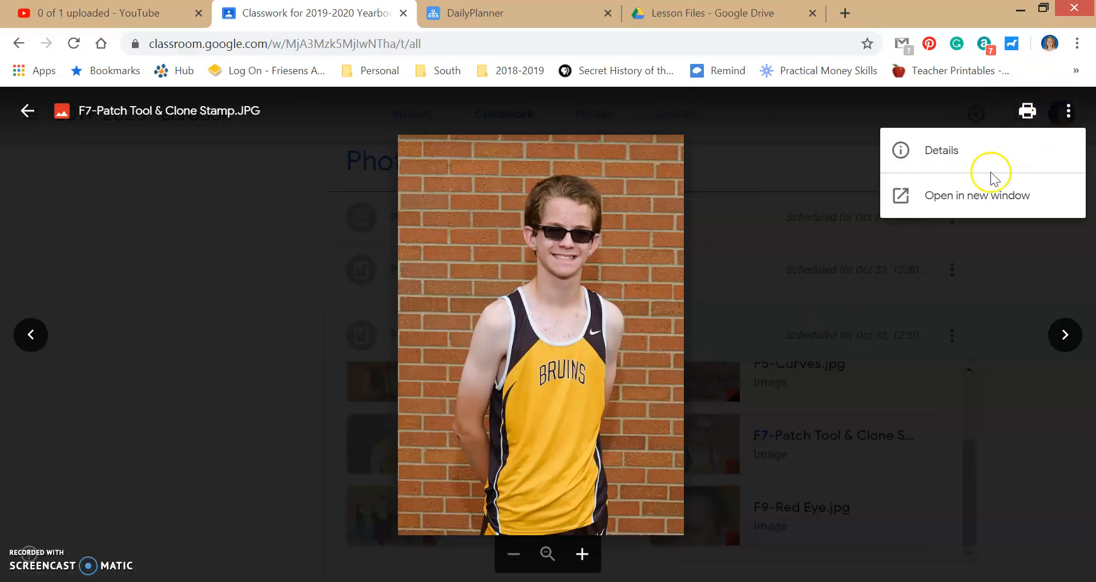
left_click(977, 201)
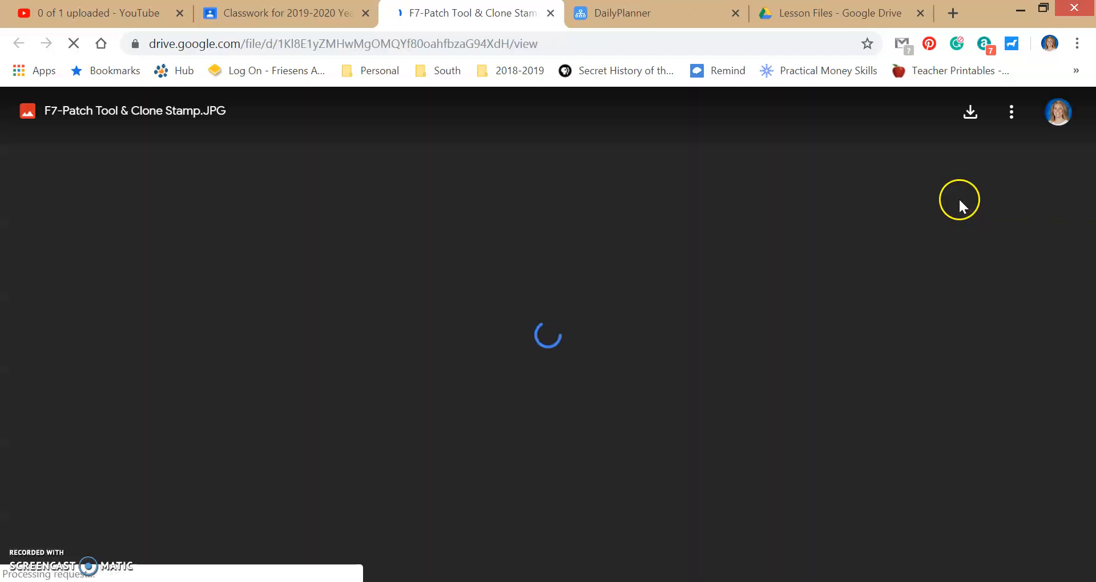
left_click(962, 120)
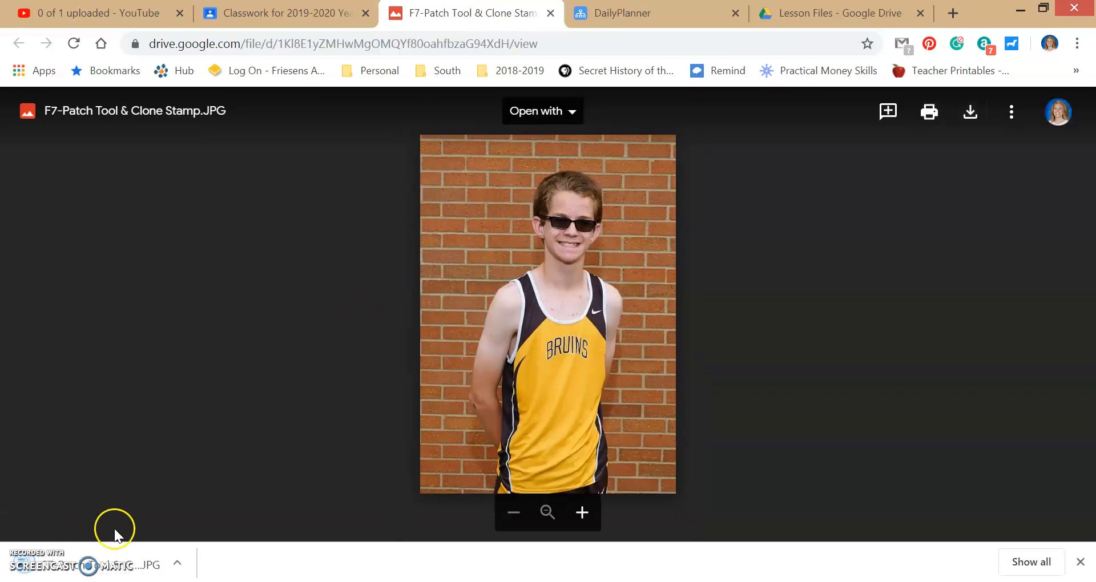
Open the downloaded photo in Adobe Photoshop CS6
left_click(109, 561)
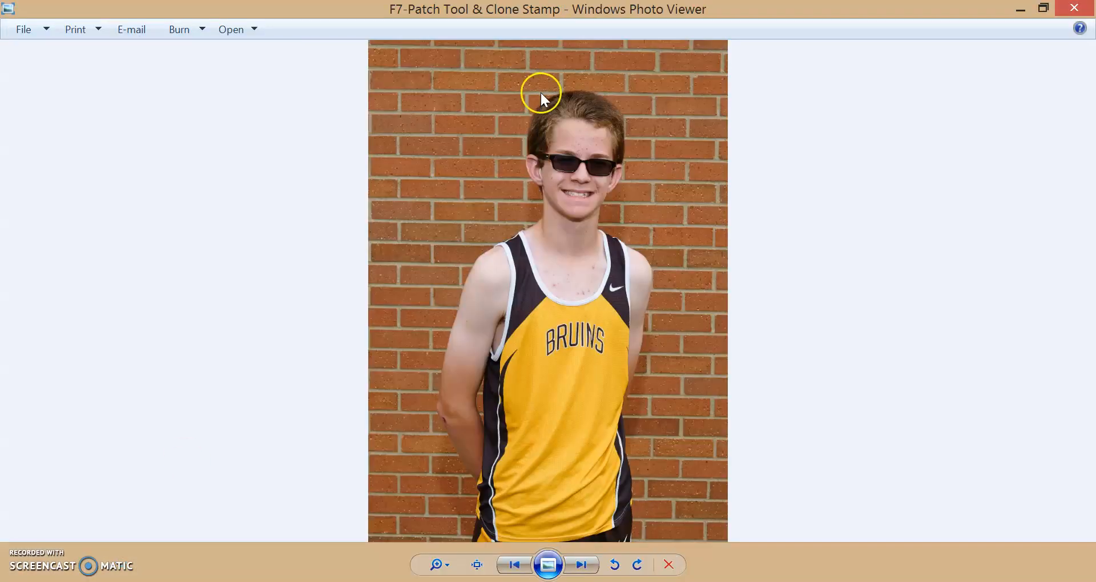
left_click(224, 32)
left_click(227, 102)
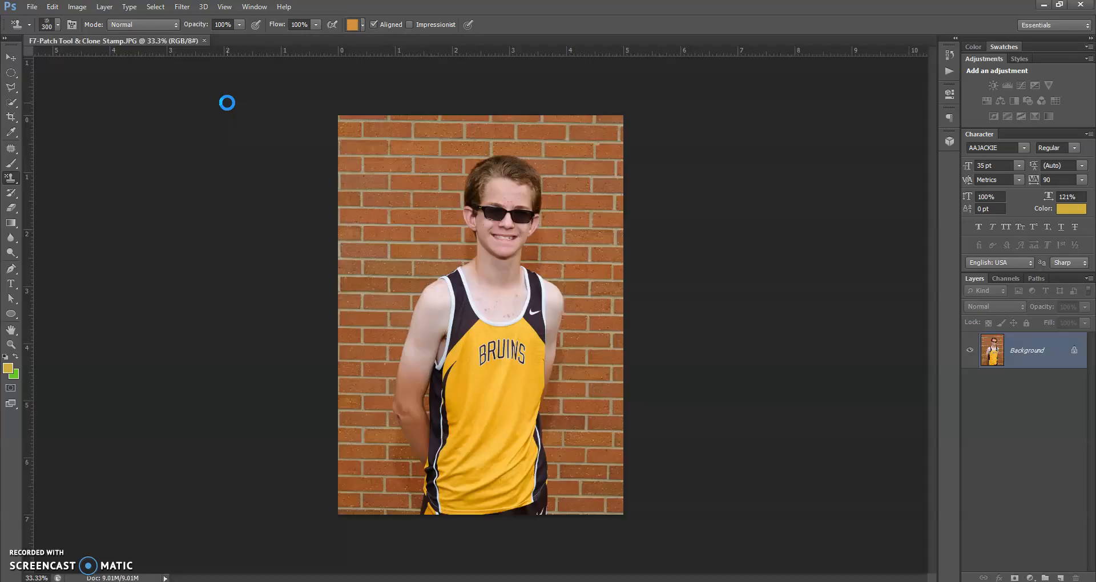
Fit the BRUINS runner photo to the window with the Hand tool
left_click(15, 329)
double_click(15, 330)
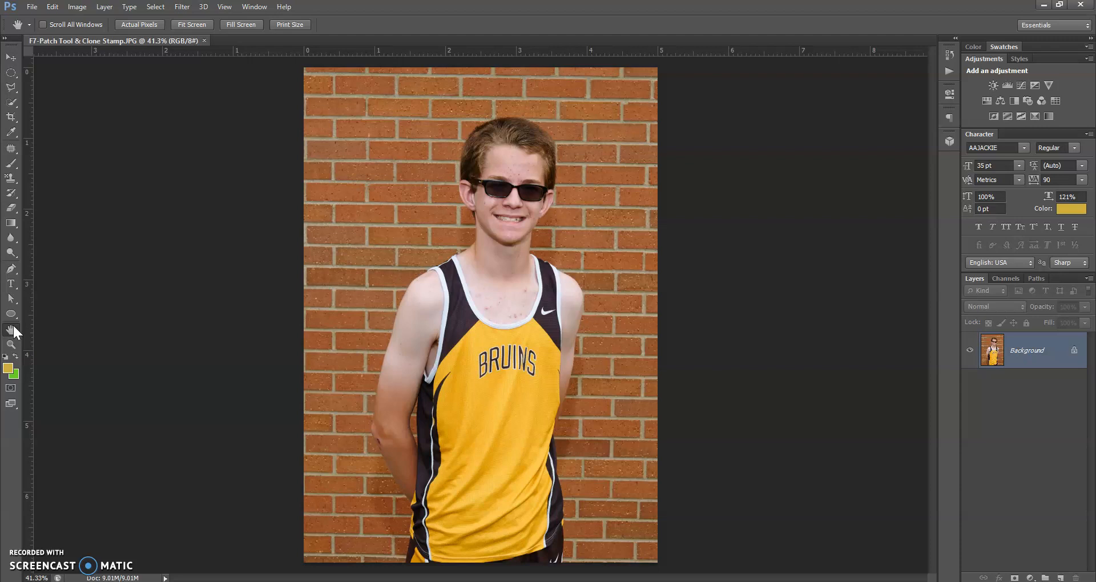
Choose the Patch Tool from the healing tool group, then pick the Zoom tool
left_click(12, 152)
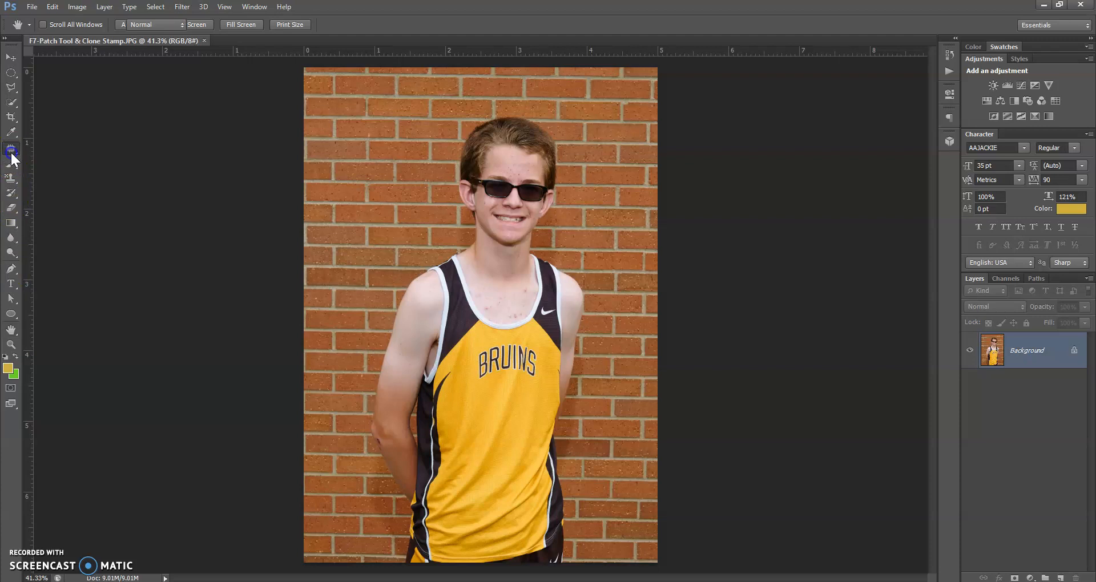
left_click(12, 153)
left_click(27, 152)
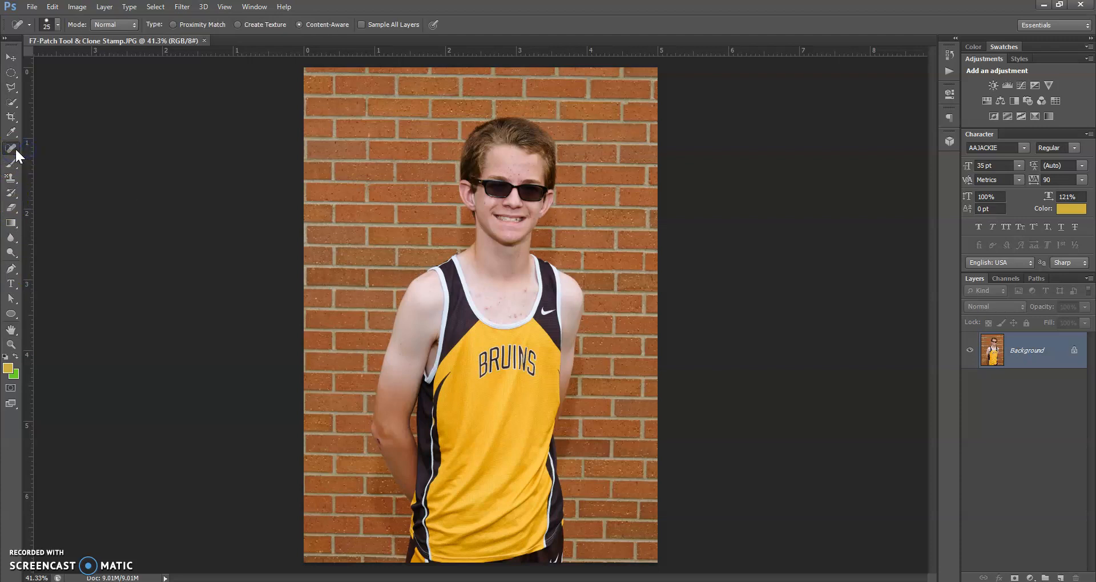
left_click(15, 149)
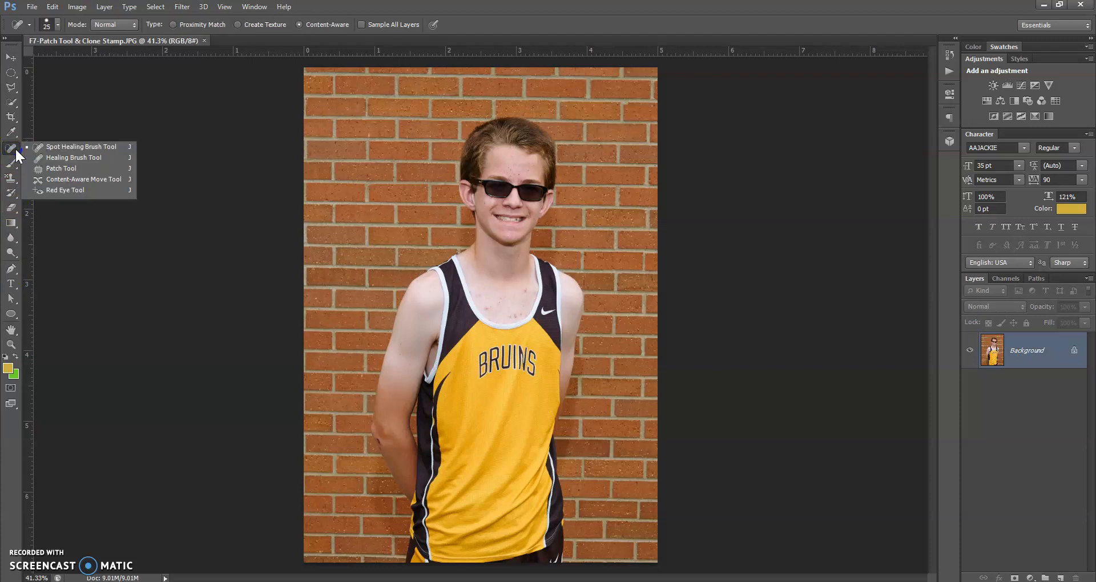
left_click(57, 169)
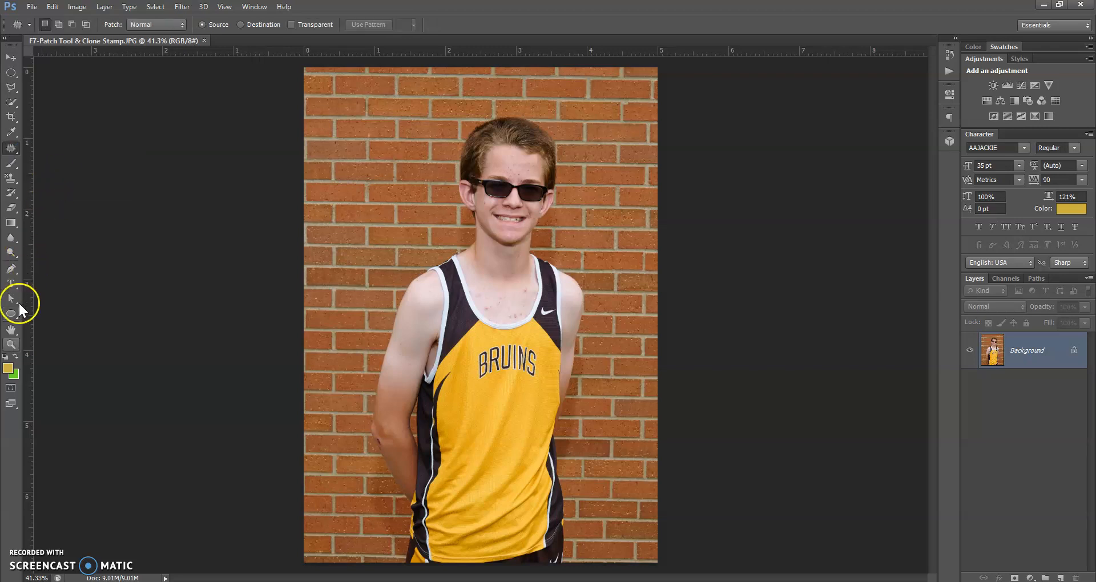
left_click(11, 344)
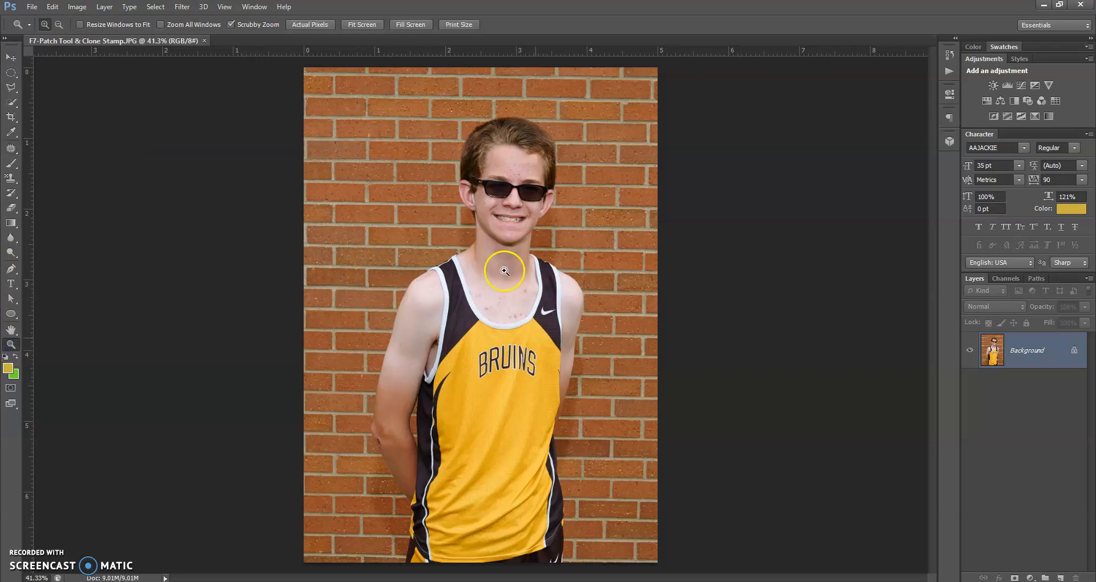
Zoom to 200% just below the BRUINS lettering and return to the Patch Tool
left_click(516, 378)
left_click(516, 377)
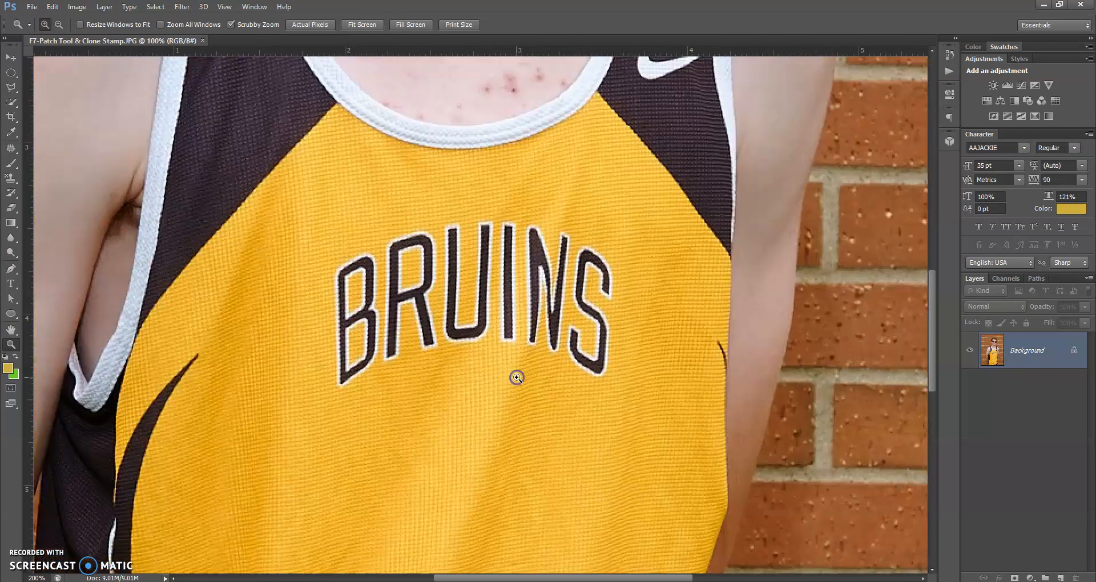
scroll(517, 377, "down", 3)
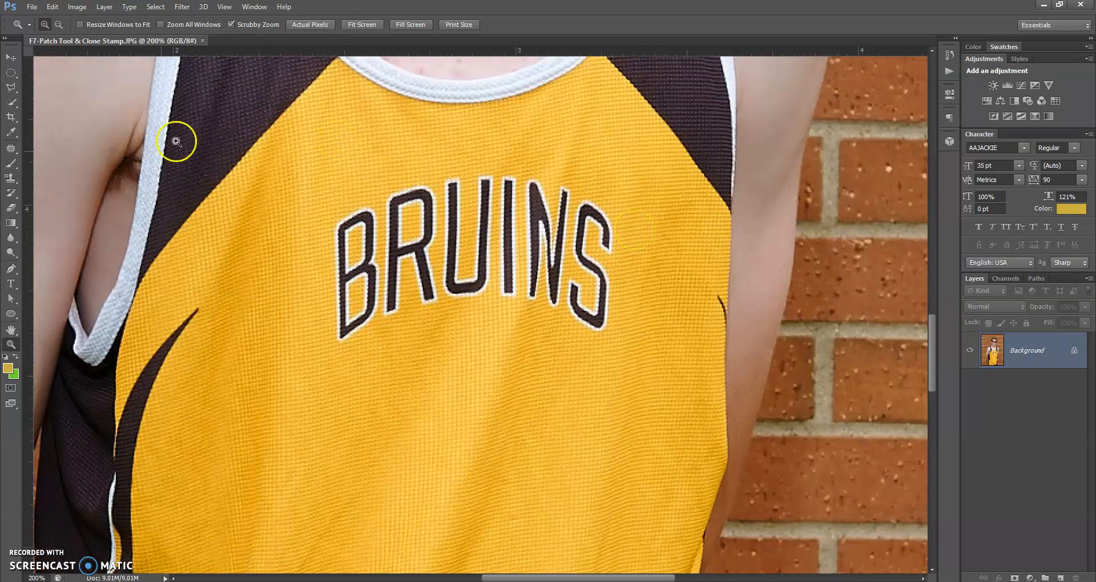
left_click(9, 150)
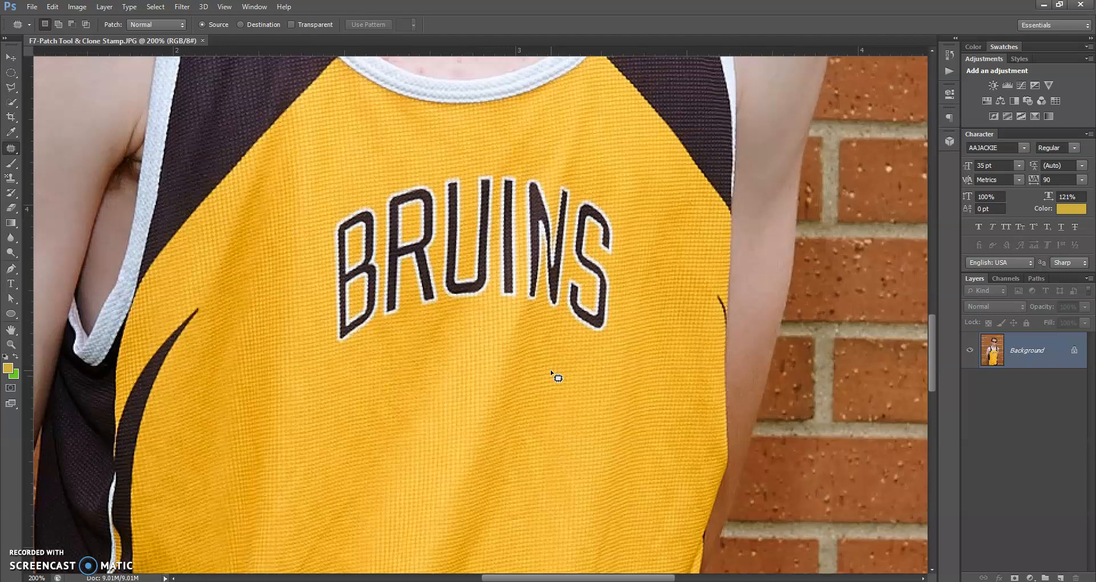
mouse_move(598, 375)
left_mouse_down()
mouse_move(461, 346)
mouse_move(410, 348)
mouse_move(348, 360)
mouse_move(317, 397)
mouse_move(335, 464)
mouse_move(348, 473)
mouse_move(422, 486)
mouse_move(558, 486)
mouse_move(624, 458)
mouse_move(626, 396)
mouse_move(607, 379)
left_mouse_up()
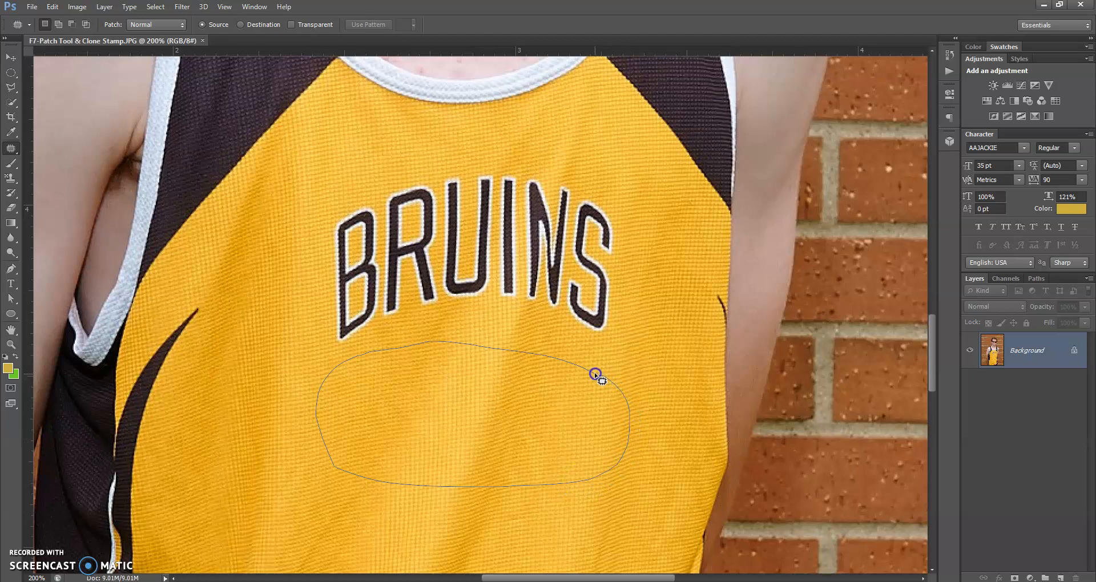
left_click_drag(595, 375, 595, 375)
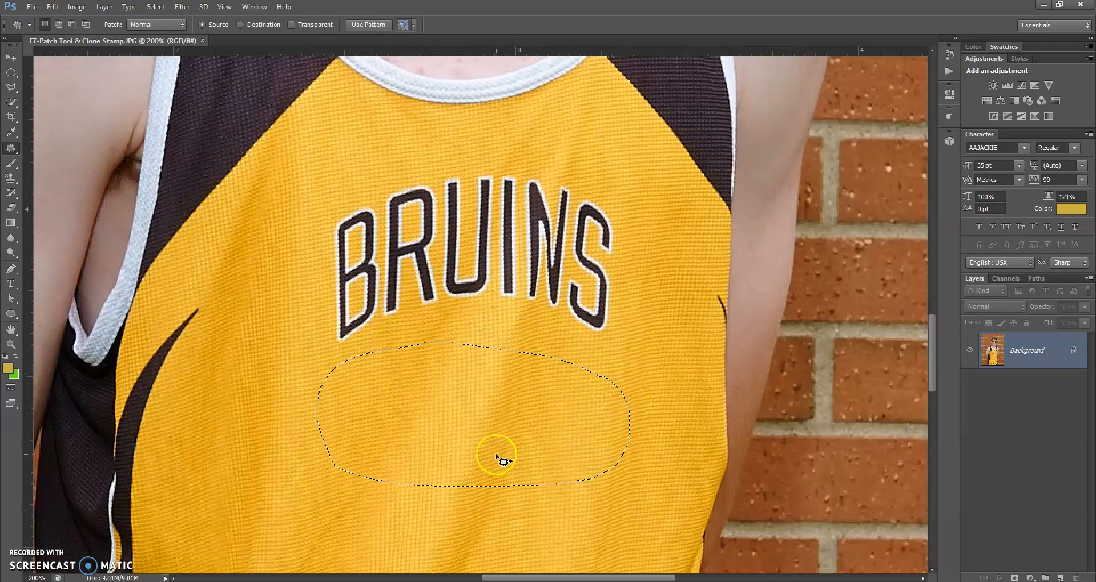
left_click_drag(495, 410, 502, 289)
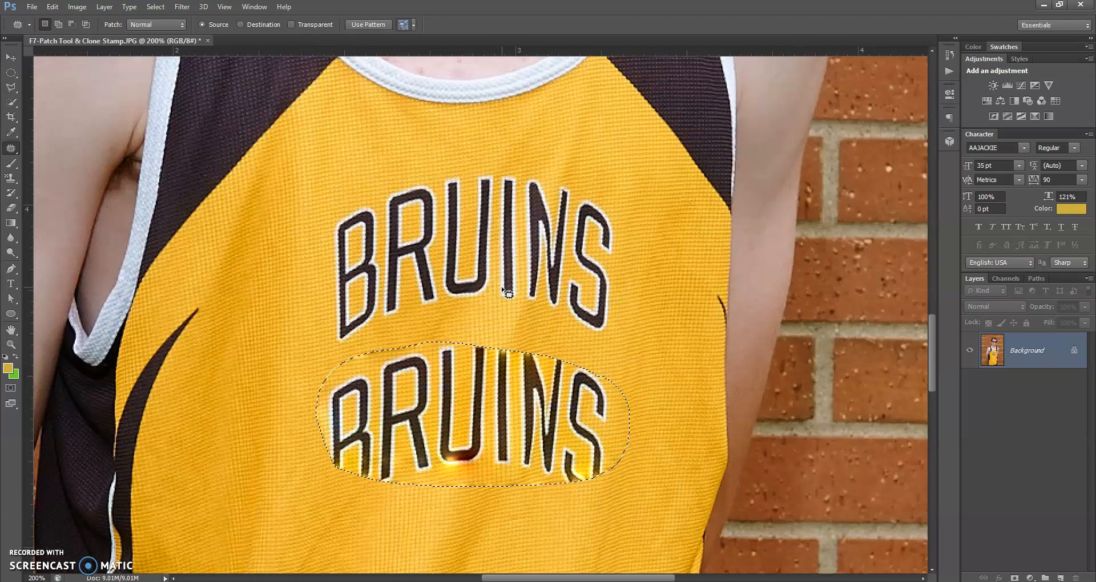
key("ctrl+d")
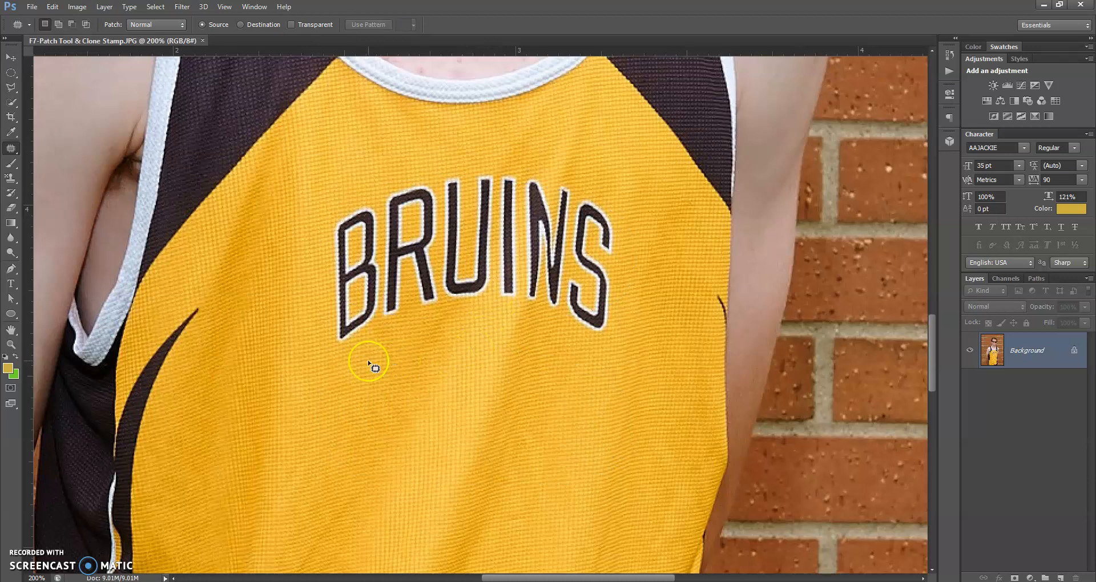
Outline the BRUINS lettering, drag the patch onto plain jersey fabric below, and deselect
mouse_move(347, 360)
left_mouse_down()
mouse_move(298, 326)
mouse_move(295, 277)
mouse_move(300, 248)
mouse_move(338, 192)
mouse_move(403, 165)
mouse_move(483, 157)
mouse_move(586, 172)
mouse_move(630, 202)
mouse_move(657, 270)
mouse_move(620, 353)
mouse_move(343, 359)
left_mouse_up()
left_click_drag(465, 236, 456, 420)
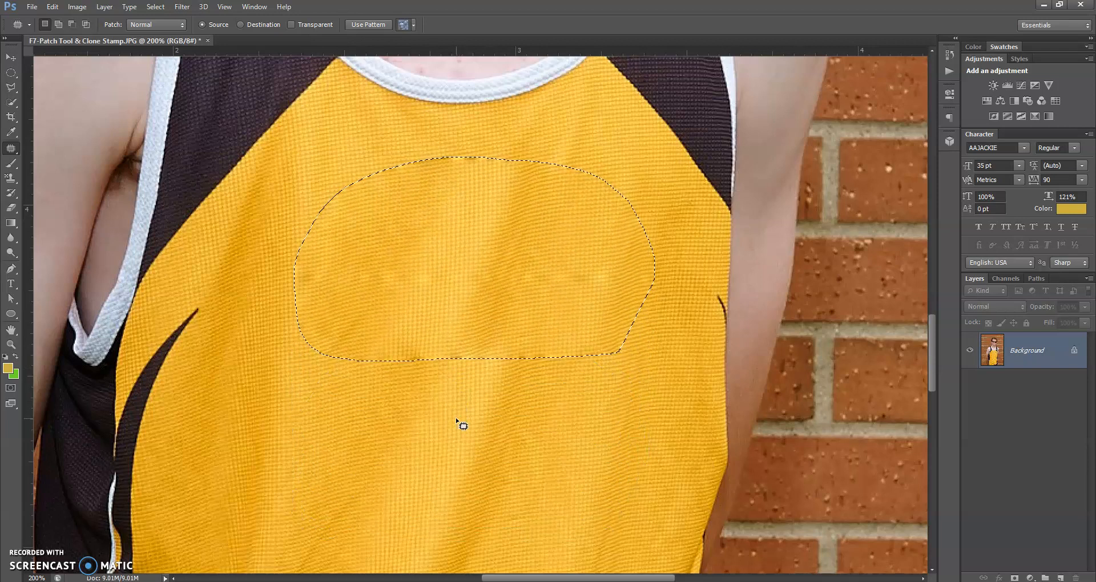
key("ctrl+d")
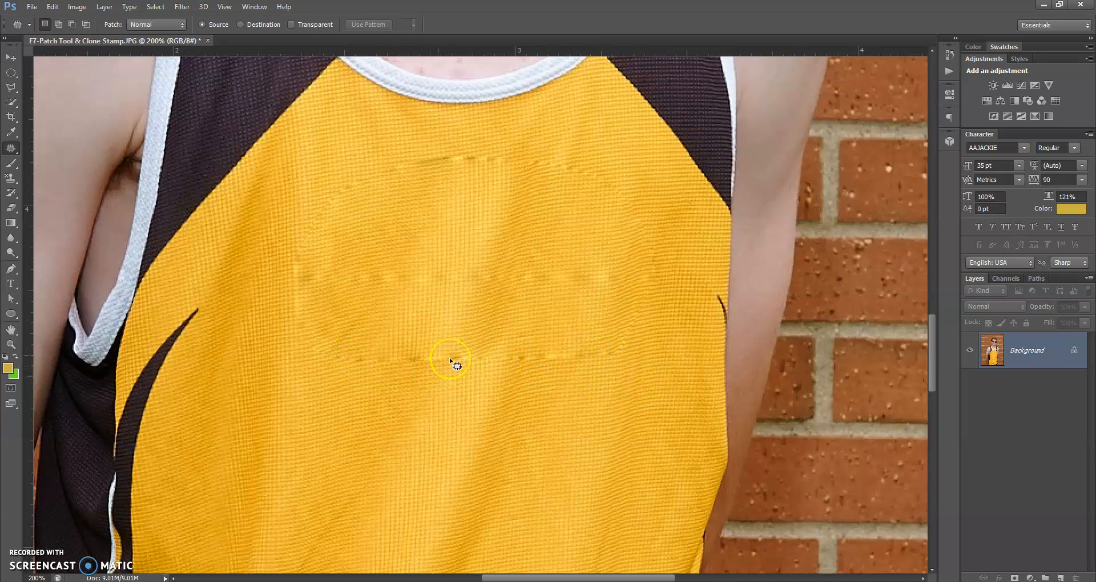
scroll(477, 403, "down", 5)
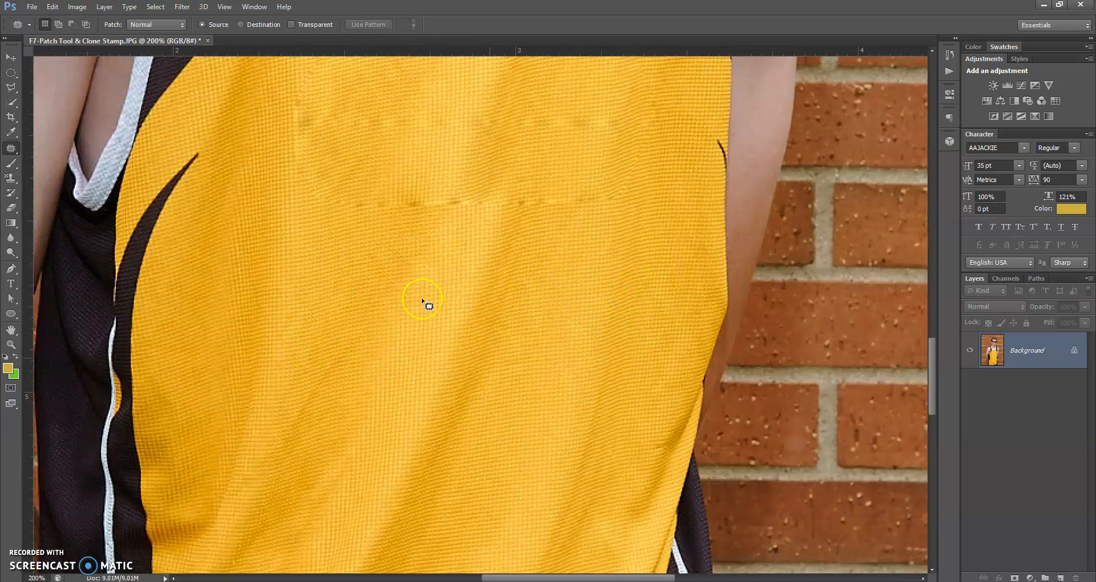
Fit the whole photo on screen to review the plain yellow jersey front
double_click(11, 330)
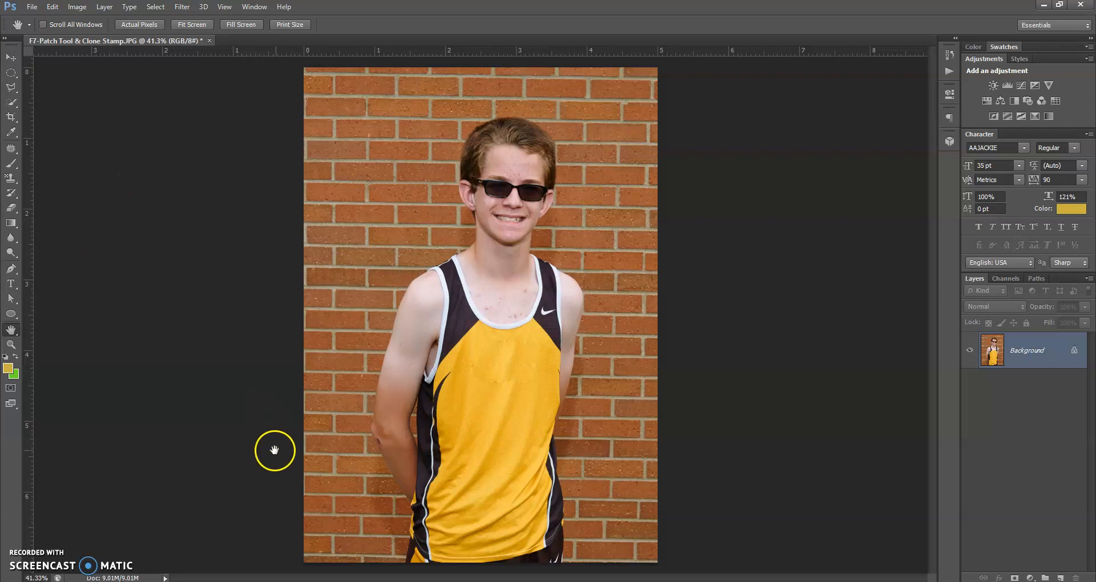
Step back to the earlier Patch Tool history state to restore BRUINS, then deselect
left_click(508, 428)
left_click(522, 373)
left_click(471, 354)
left_click(503, 386)
left_click(513, 356)
left_click(519, 338)
left_click(949, 58)
left_click(854, 122)
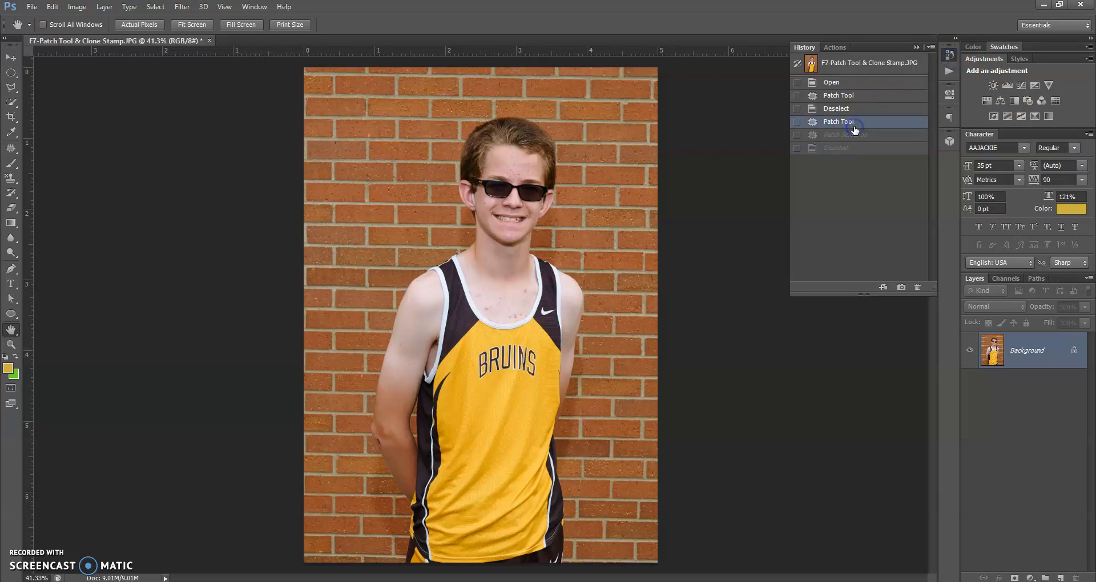
key("ctrl+d")
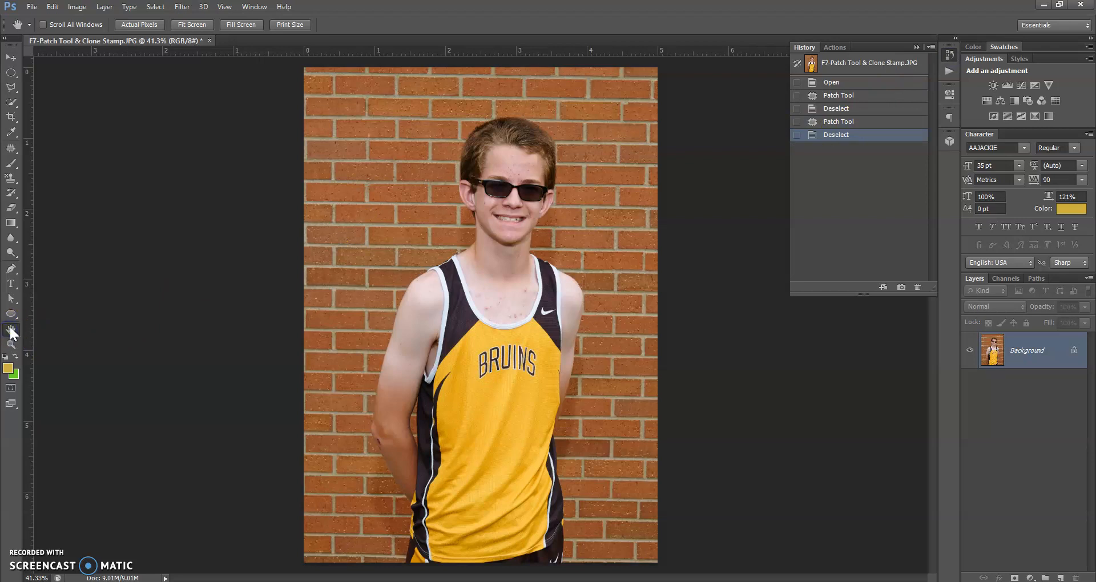
Zoom in on BRUINS, back out to 200%, collapse History, and select the Patch tool
left_click(9, 344)
left_click(516, 363)
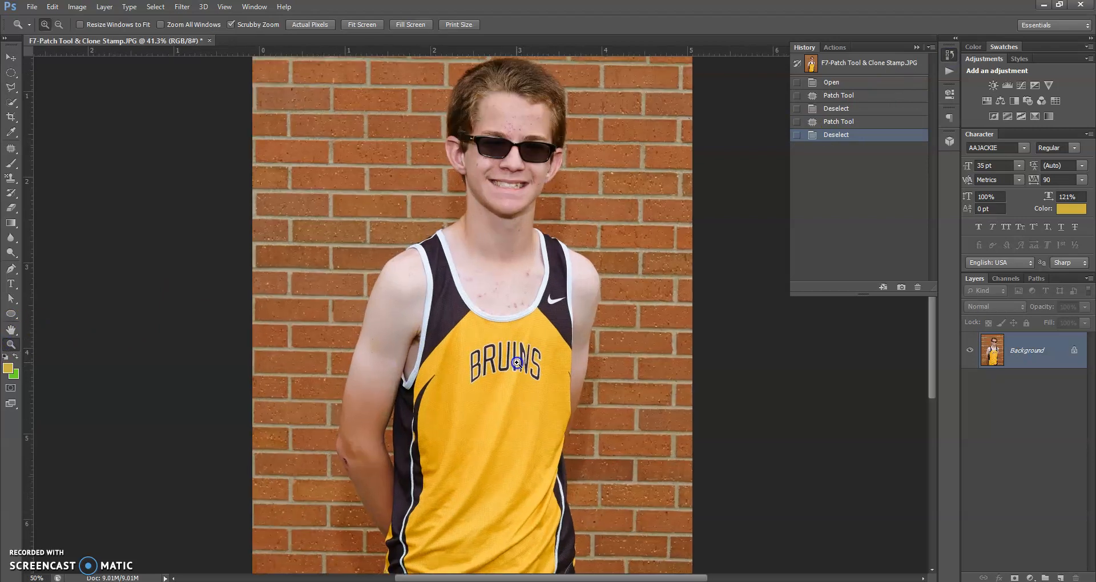
left_click(517, 363)
left_click(516, 361)
left_click(514, 360)
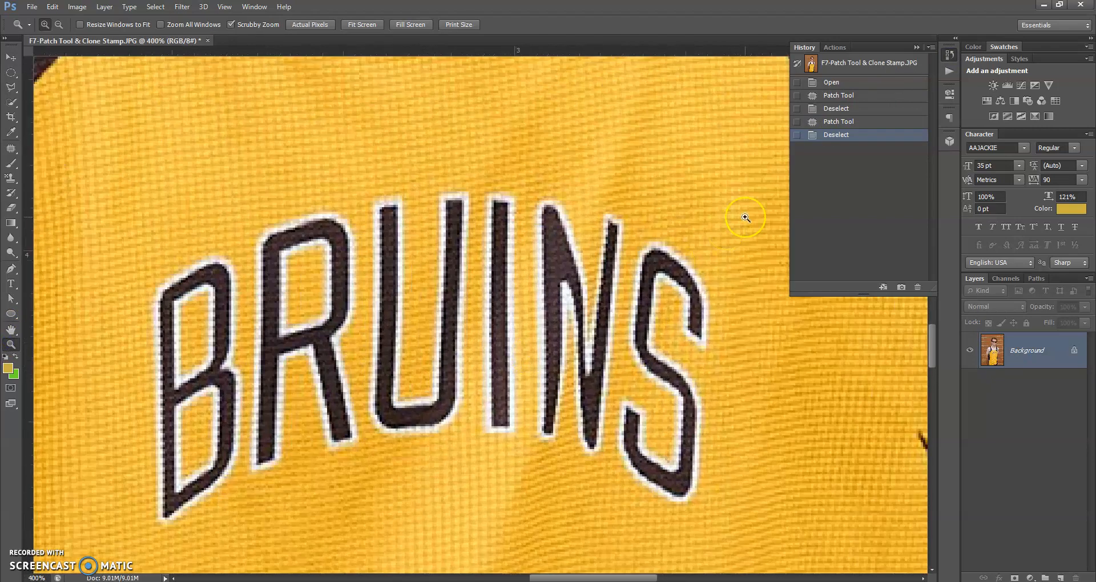
scroll(513, 354, "down", 2)
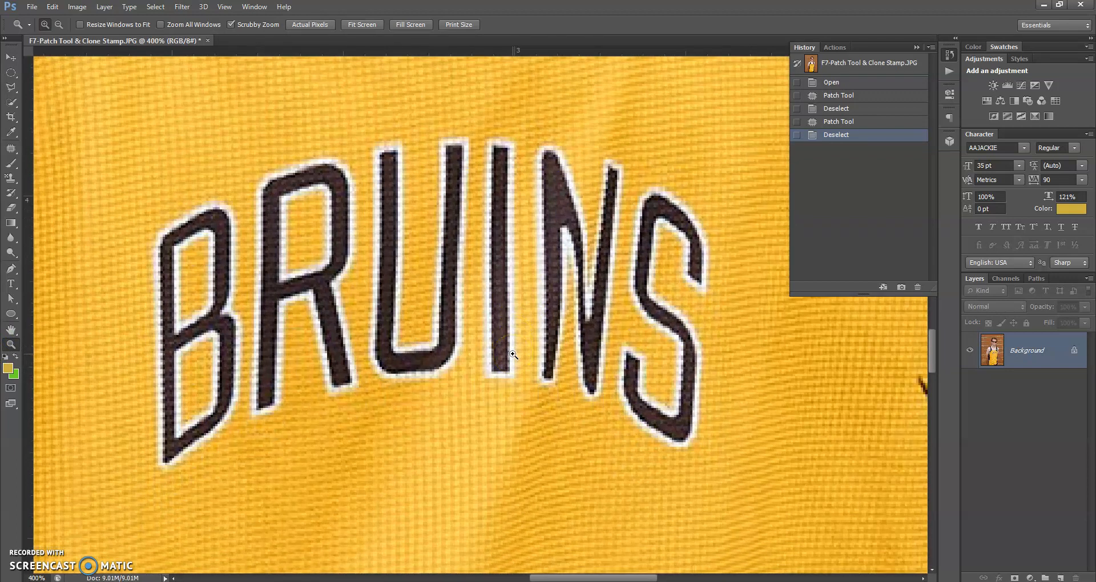
left_click(513, 355, "alt")
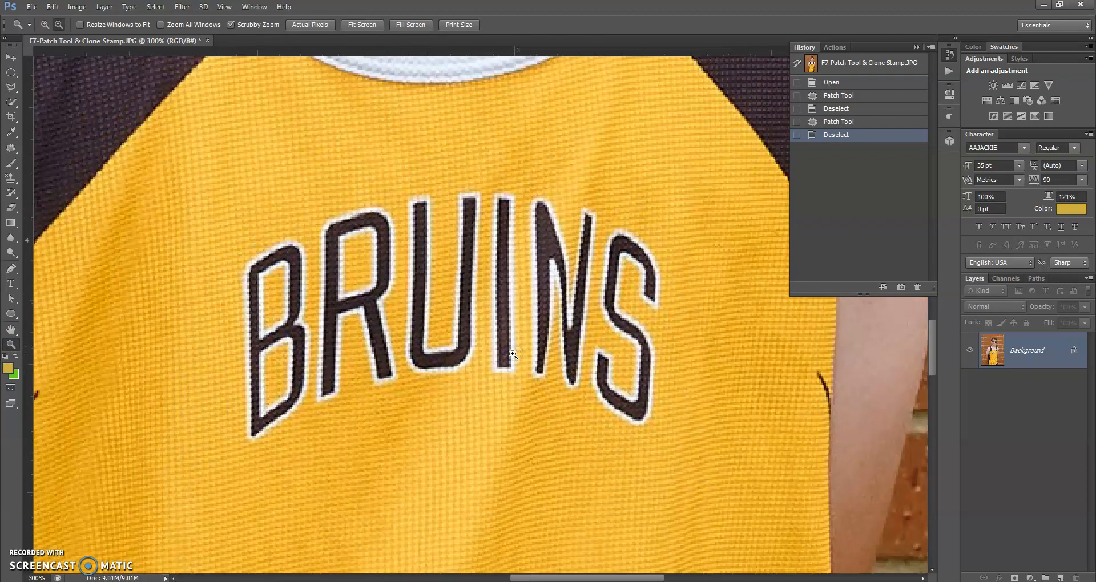
left_click(514, 354, "alt")
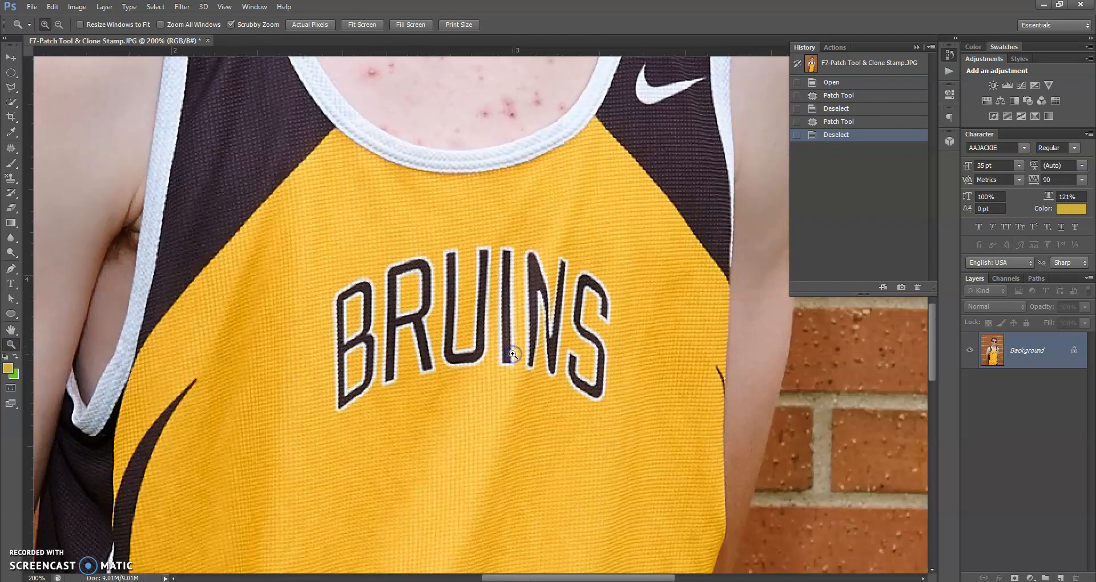
left_click(917, 47)
left_click(11, 152)
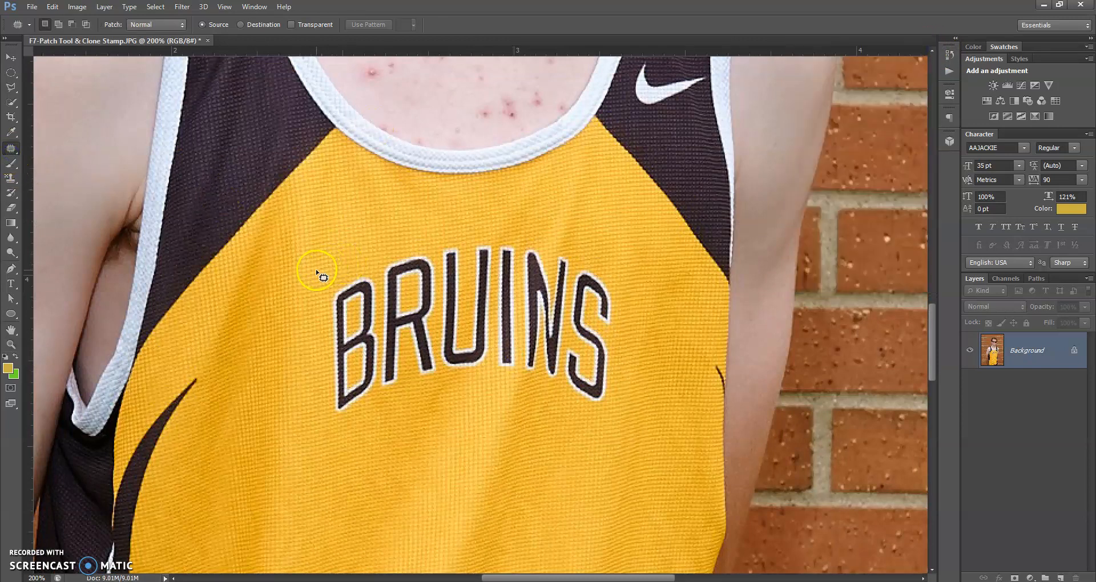
Outline BRUINS with the Patch tool, drag it onto plain fabric below, and deselect
mouse_move(325, 297)
left_mouse_down()
mouse_move(328, 392)
mouse_move(388, 401)
mouse_move(493, 388)
mouse_move(605, 410)
mouse_move(613, 283)
left_mouse_up()
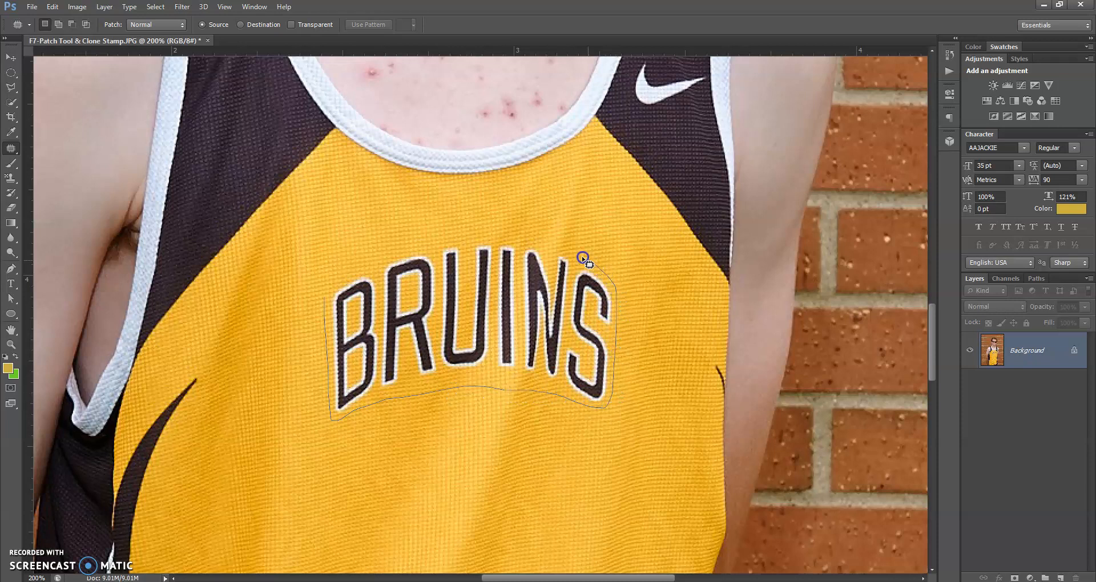
mouse_move(542, 250)
left_mouse_down()
mouse_move(493, 239)
mouse_move(390, 252)
mouse_move(332, 284)
mouse_move(328, 308)
left_mouse_up()
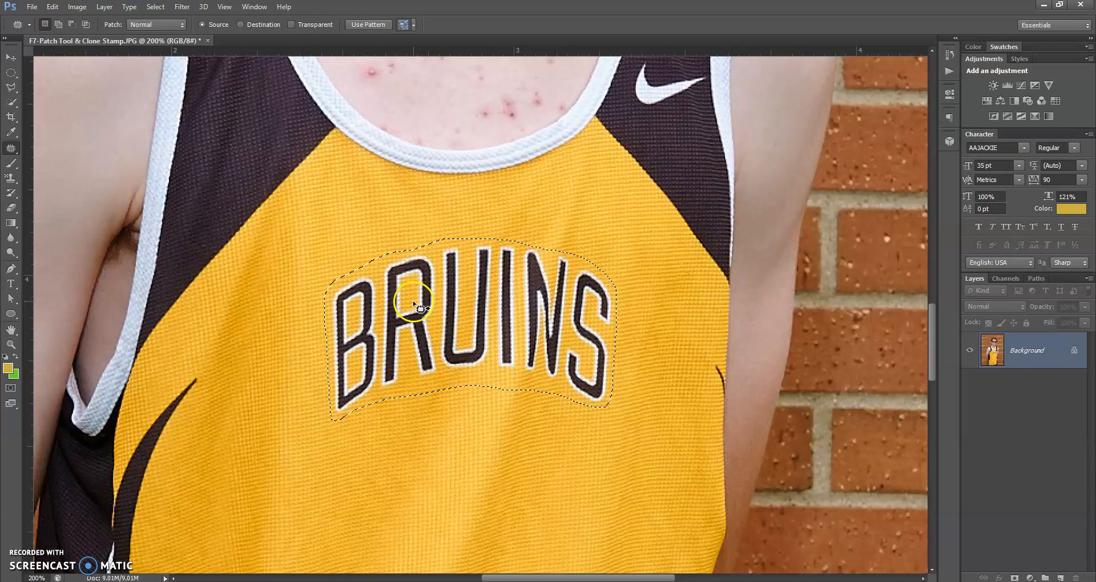
mouse_move(409, 293)
left_mouse_down()
mouse_move(391, 421)
mouse_move(392, 443)
mouse_move(405, 440)
mouse_move(364, 436)
mouse_move(370, 461)
left_mouse_up()
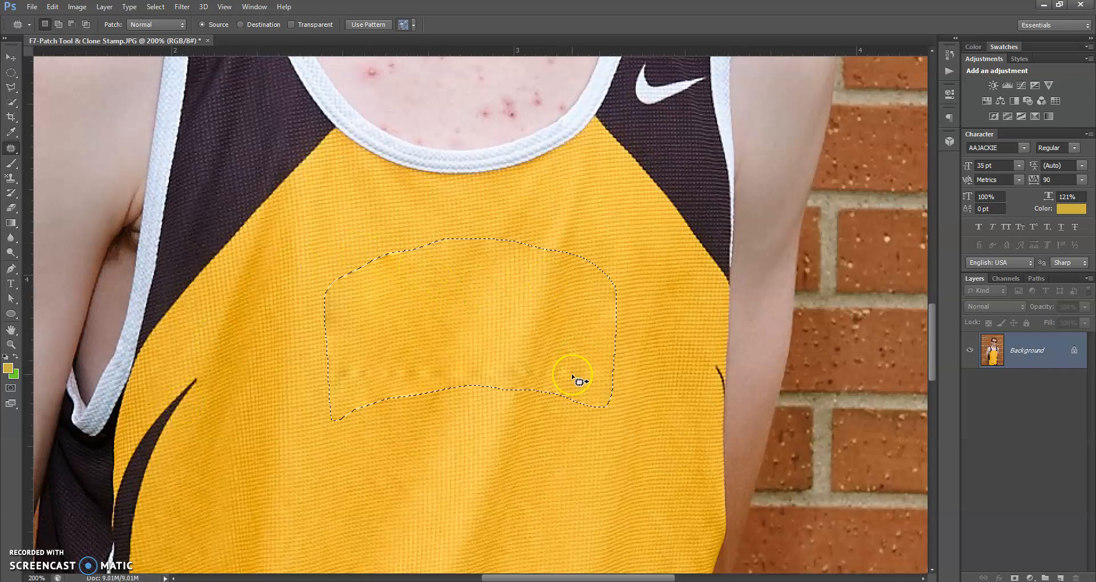
scroll(644, 427, "down", 3)
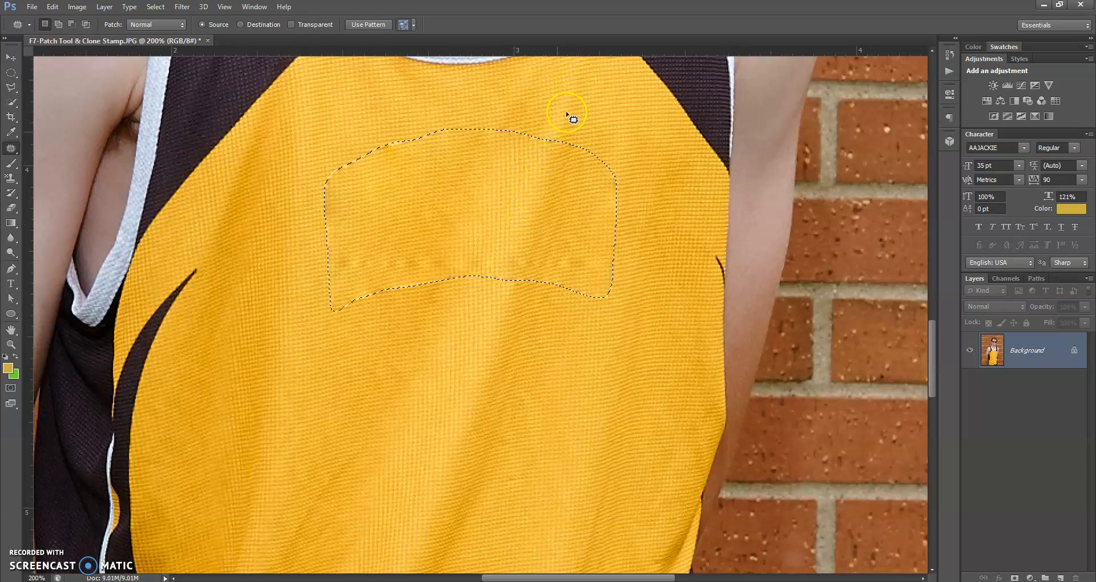
left_click(482, 313)
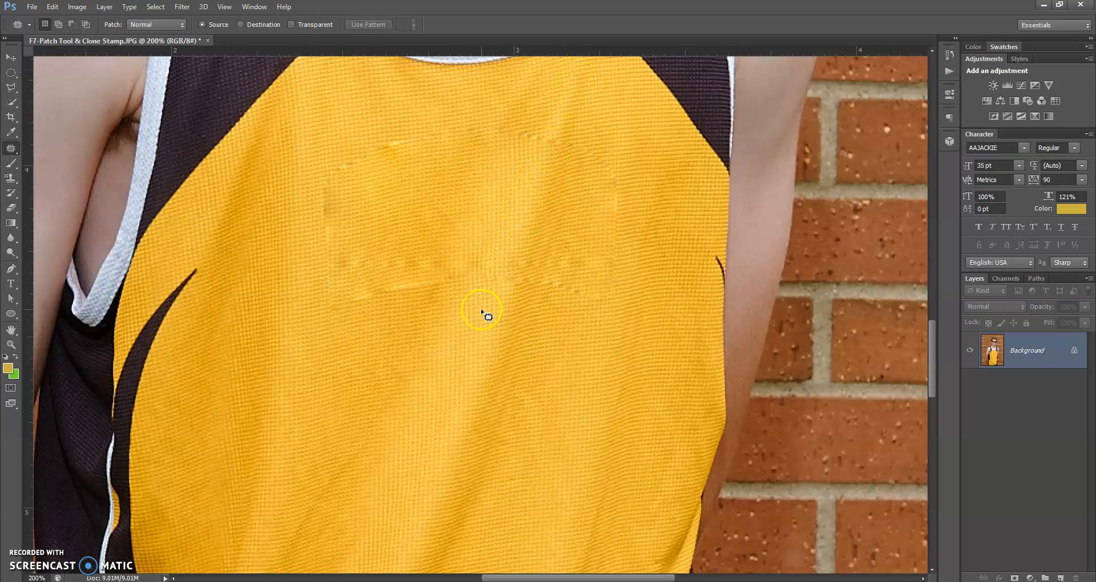
Fit the photo on screen, then zoom to 500% on the Nike swoosh on the strap
double_click(10, 330)
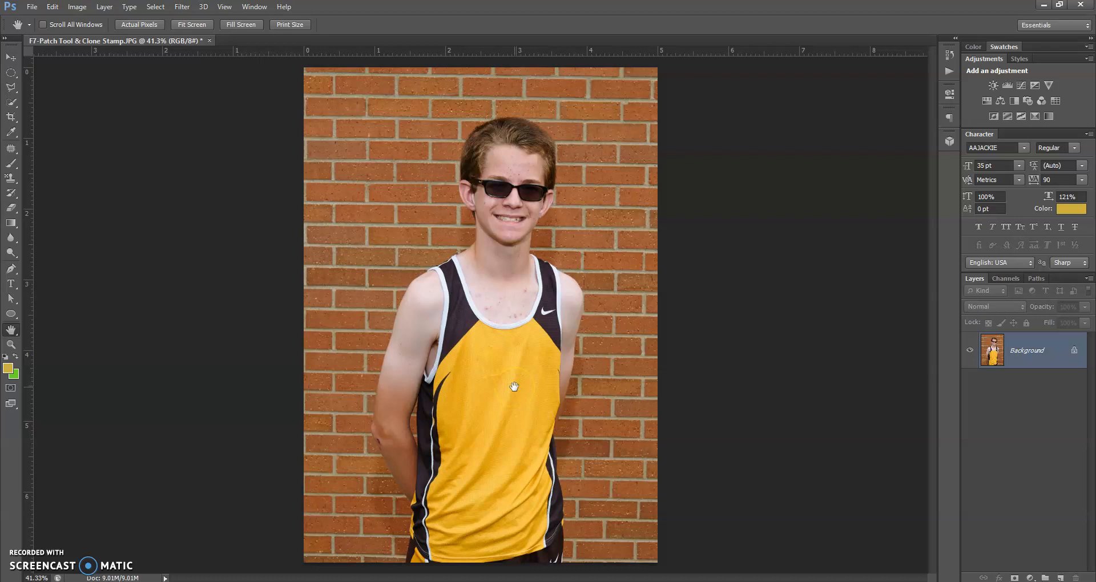
left_click(345, 256)
left_click(11, 345)
left_click_drag(549, 315, 549, 316)
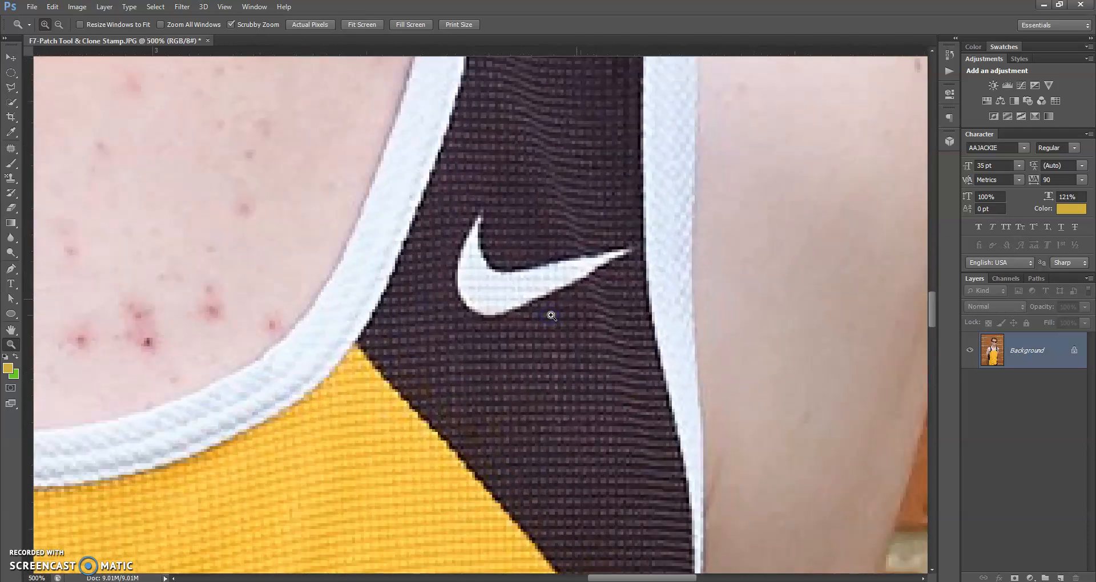
left_click(642, 264)
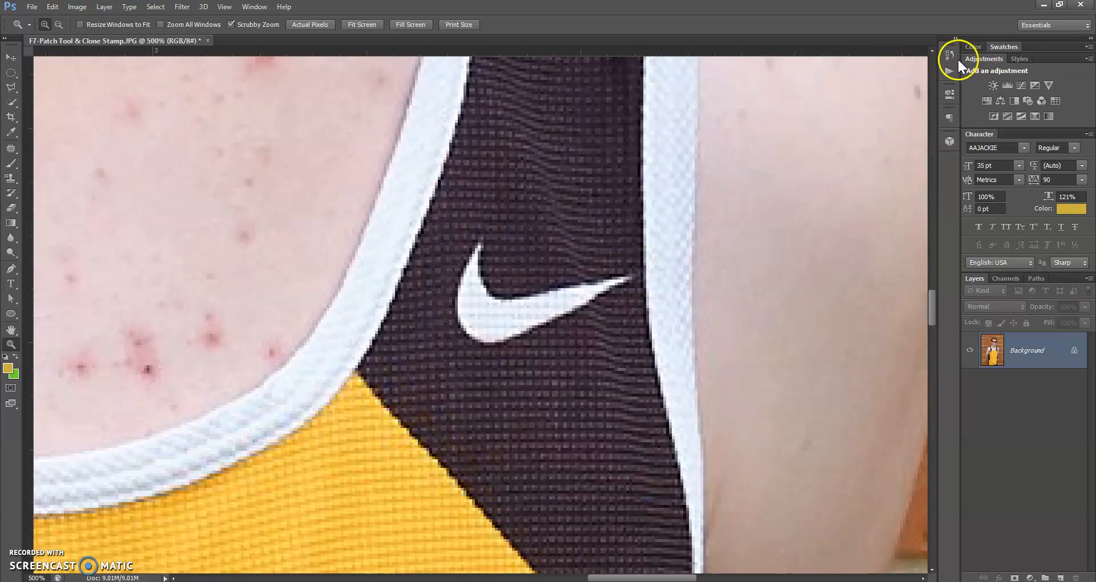
With the Clone Stamp Tool, sample dark strap fabric and paint it over the swoosh's tail
left_click(11, 178)
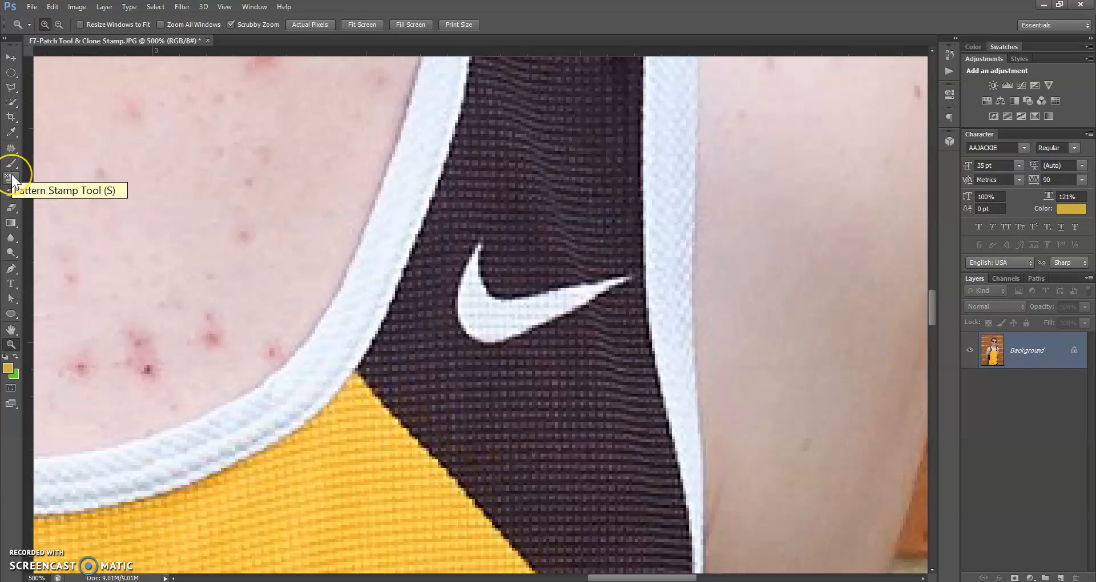
right_click(11, 178)
left_click(65, 175)
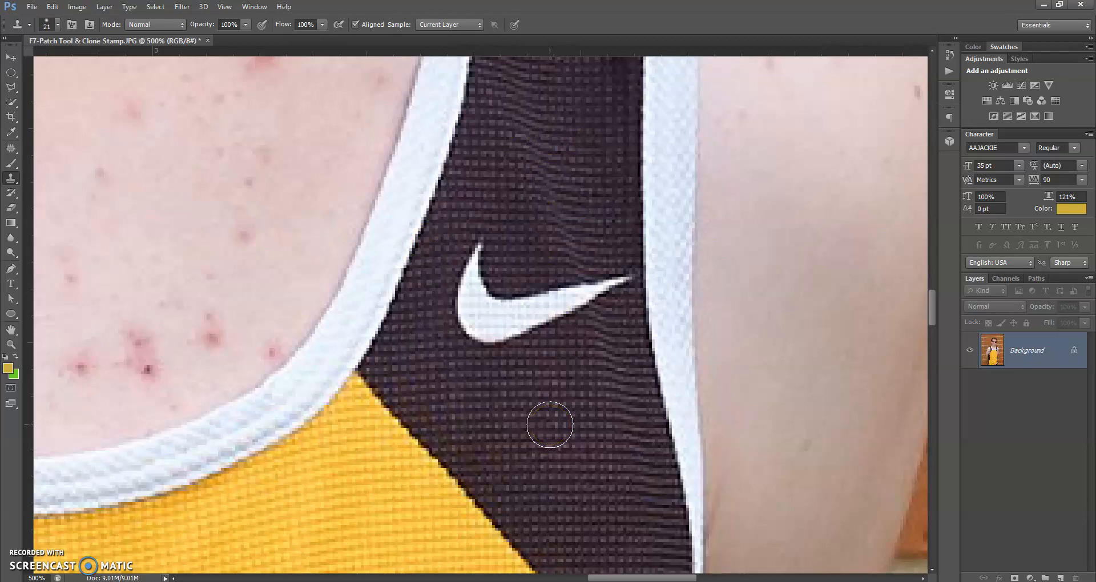
left_click(548, 408, "alt")
mouse_move(548, 406)
left_mouse_down()
mouse_move(547, 378)
mouse_move(561, 423)
mouse_move(532, 376)
mouse_move(561, 434)
mouse_move(562, 395)
left_mouse_up()
mouse_move(562, 394)
left_mouse_down()
mouse_move(560, 287)
mouse_move(565, 313)
mouse_move(568, 297)
mouse_move(612, 278)
left_mouse_up()
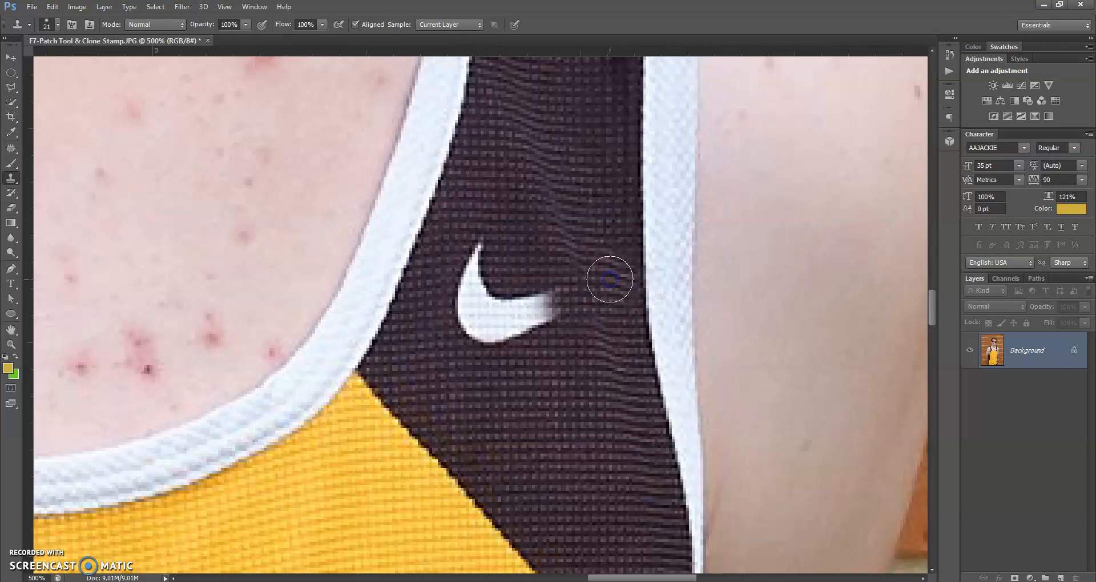
Clone clean dark fabric over the rest of the swoosh and the light specks, resampling as needed
mouse_move(609, 279)
left_mouse_down()
mouse_move(548, 313)
mouse_move(533, 313)
mouse_move(540, 303)
mouse_move(535, 314)
mouse_move(518, 308)
mouse_move(487, 335)
mouse_move(470, 320)
mouse_move(476, 263)
mouse_move(475, 281)
left_mouse_up()
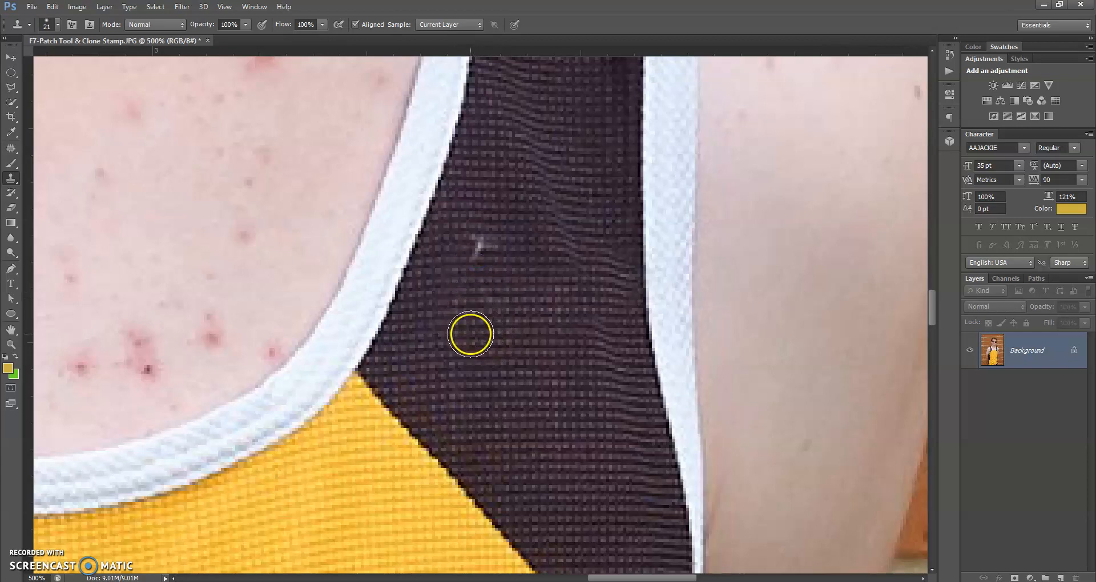
left_click(470, 385, "alt")
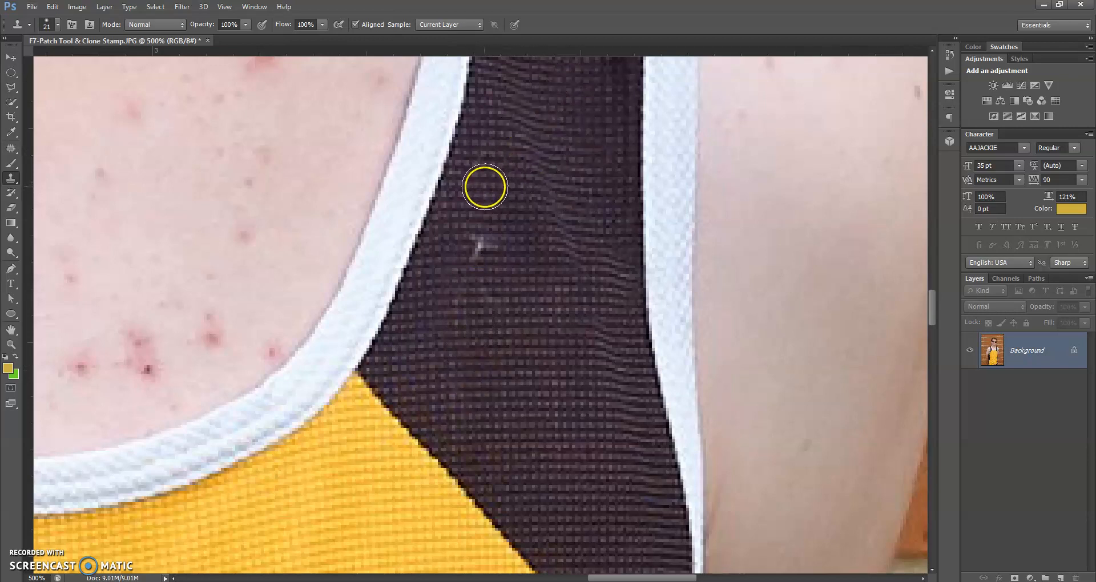
left_click_drag(479, 220, 474, 299)
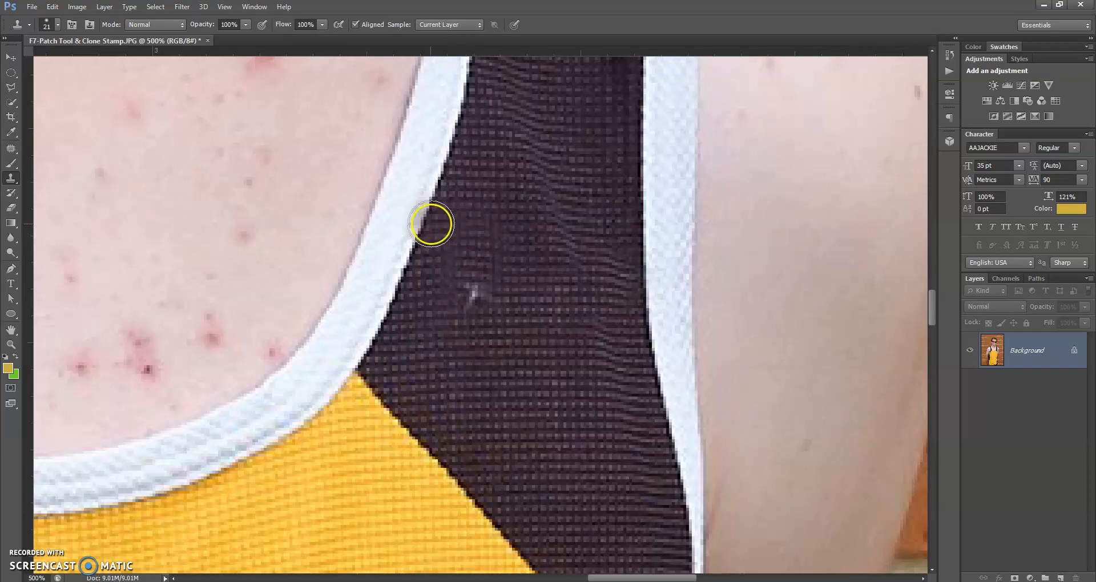
mouse_move(499, 291)
left_mouse_down()
mouse_move(484, 310)
mouse_move(474, 311)
mouse_move(549, 327)
left_mouse_up()
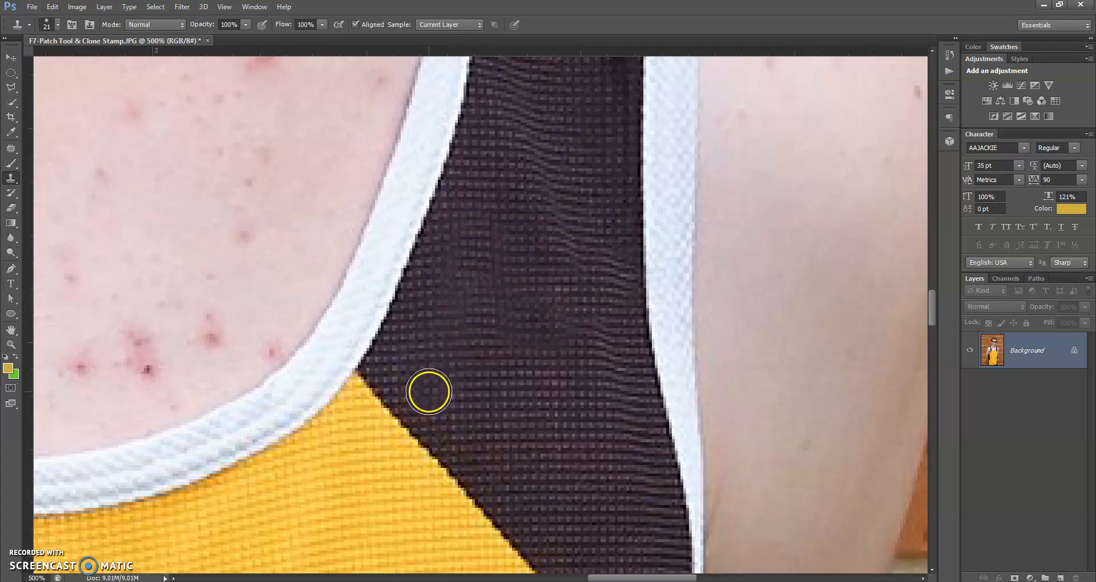
left_click(428, 400, "alt")
left_click(467, 312)
mouse_move(479, 298)
left_mouse_down()
mouse_move(482, 288)
mouse_move(466, 363)
left_mouse_up()
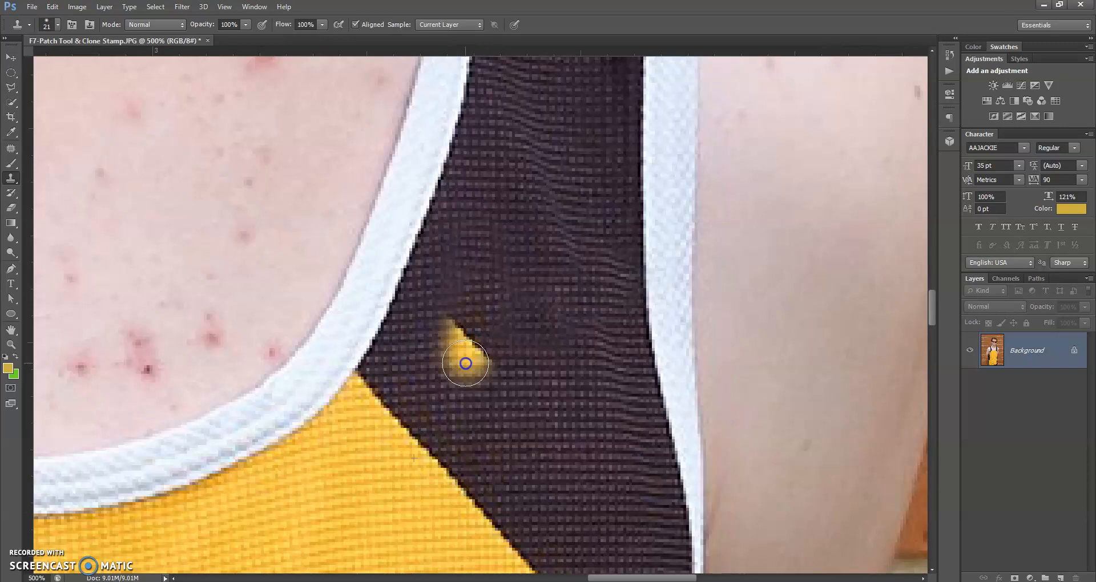
mouse_move(466, 363)
left_mouse_down()
mouse_move(488, 339)
mouse_move(474, 356)
mouse_move(475, 331)
mouse_move(638, 416)
mouse_move(592, 443)
mouse_move(592, 474)
left_mouse_up()
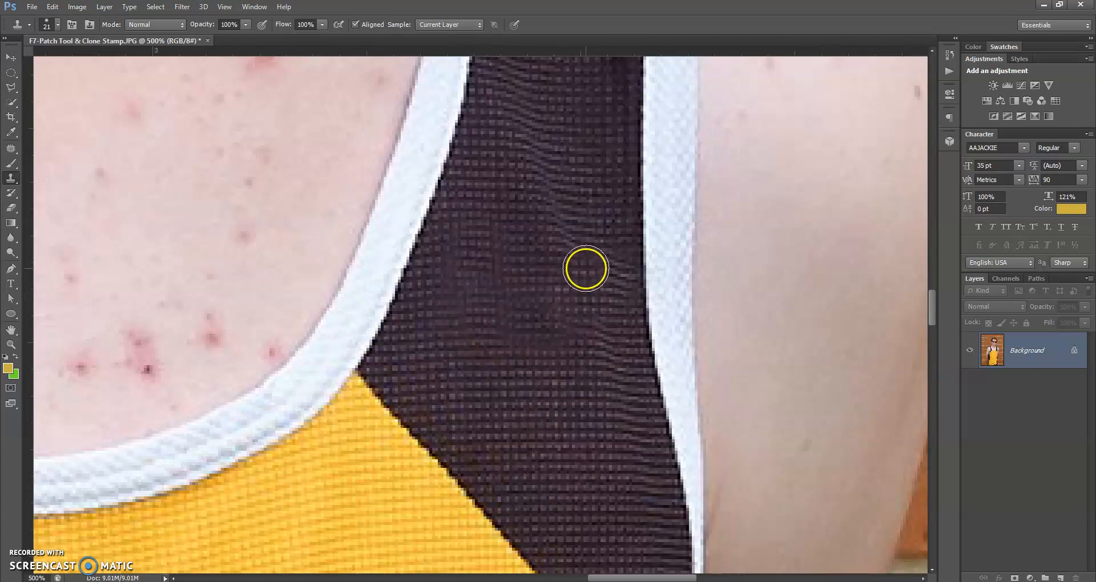
Revert to the Deselect history state before the cloning, then reselect the Clone Stamp tool
left_click(950, 53)
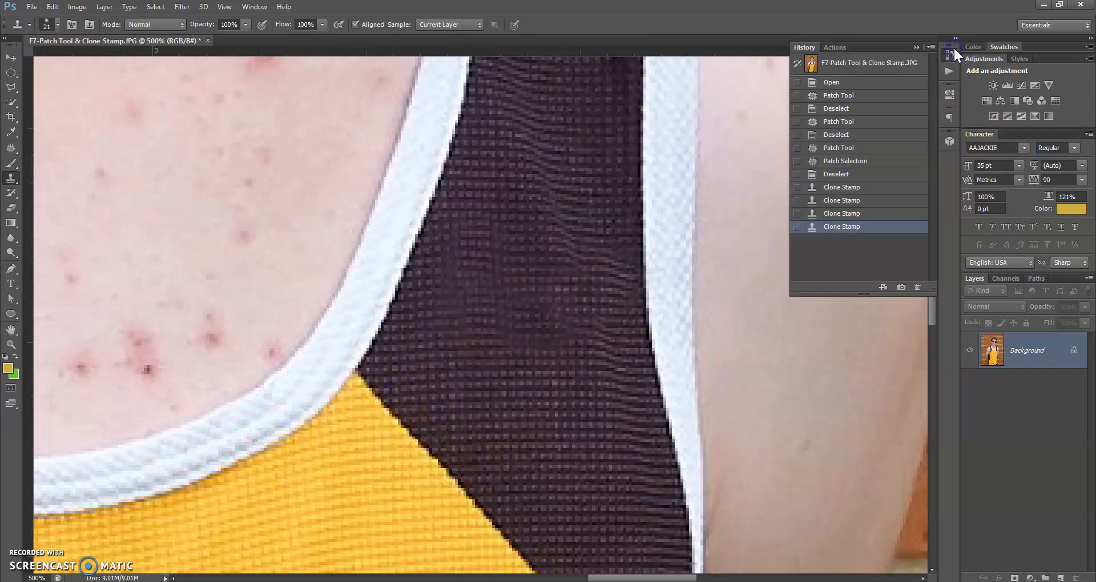
left_click(859, 175)
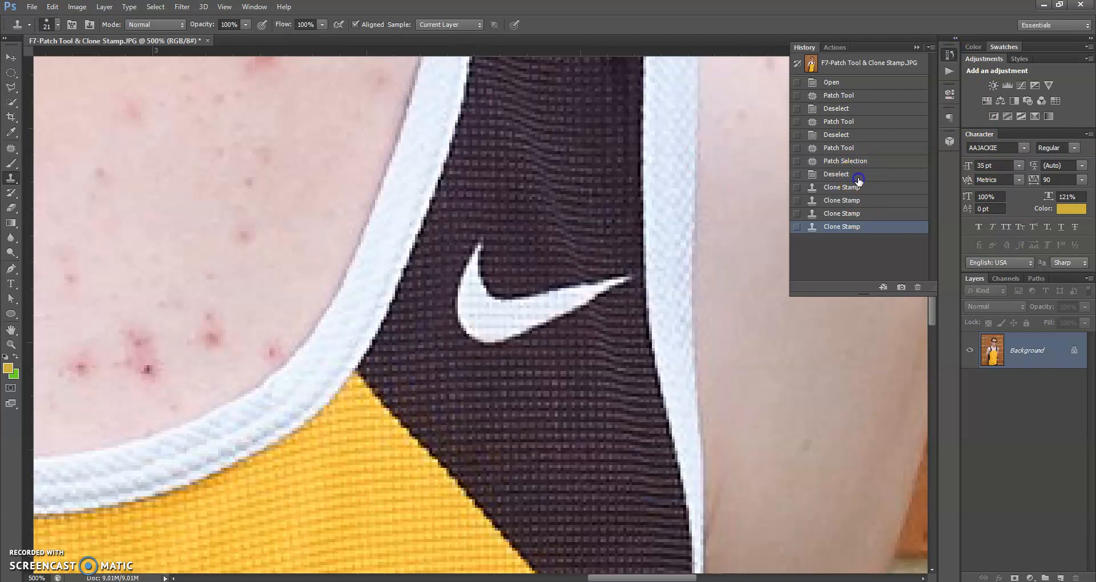
left_click(915, 48)
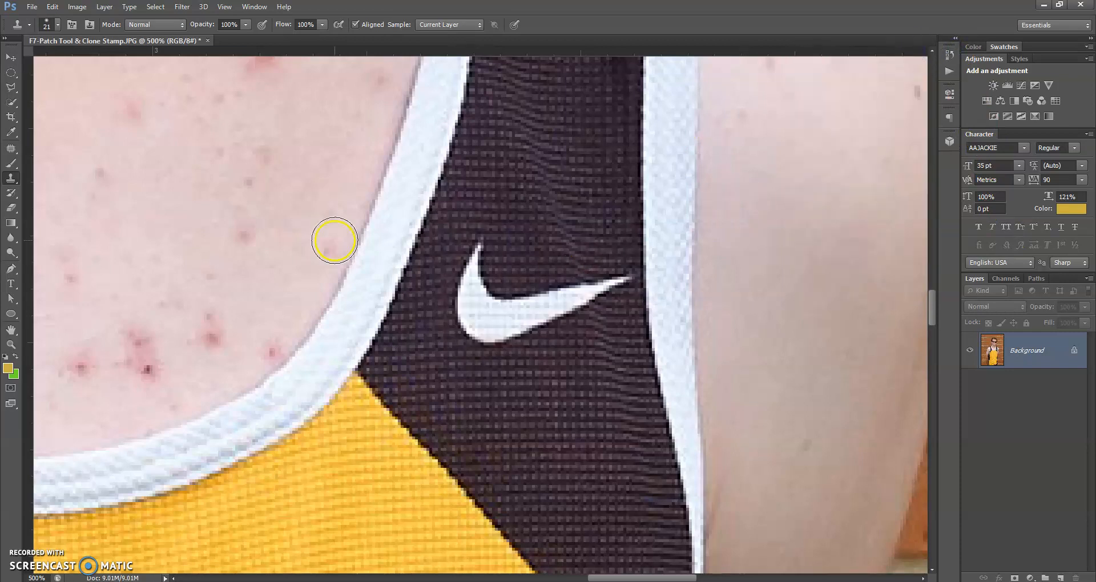
left_click(9, 181)
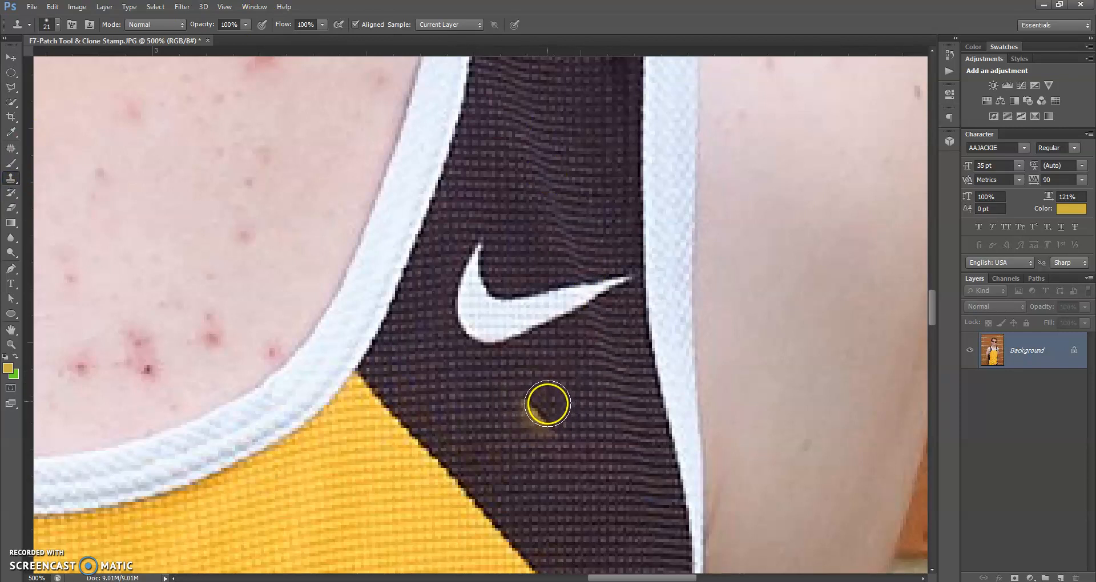
key("alt")
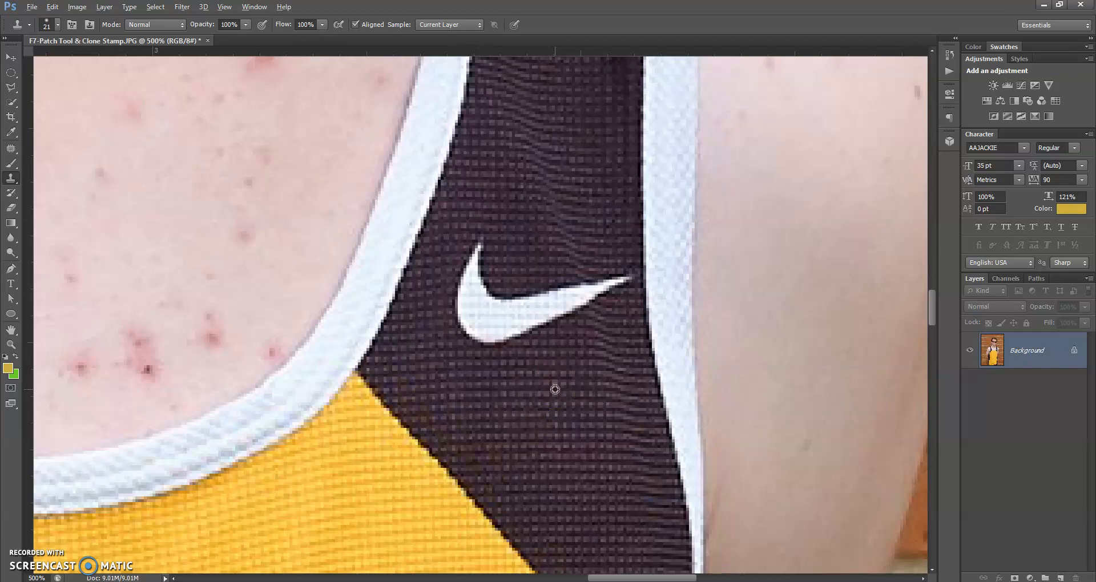
Clone dark fabric over the swoosh's lower and middle parts, undoing one stray light patch
left_click(555, 389, "alt")
left_click_drag(554, 390, 523, 312)
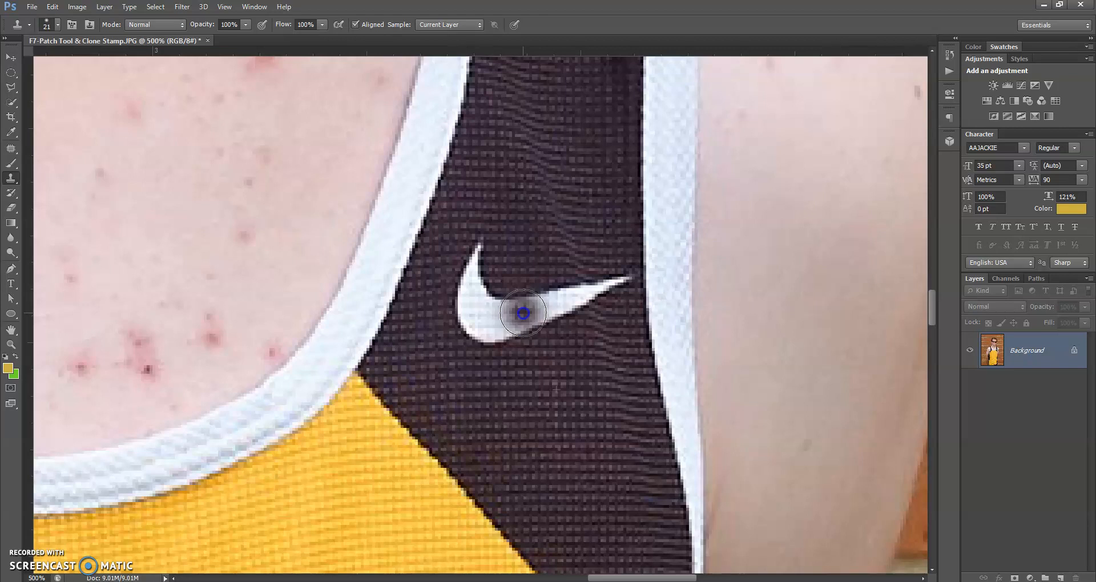
mouse_move(526, 324)
left_mouse_down()
mouse_move(540, 298)
mouse_move(547, 312)
mouse_move(558, 299)
mouse_move(564, 319)
mouse_move(570, 295)
mouse_move(575, 314)
mouse_move(590, 284)
mouse_move(572, 288)
left_mouse_up()
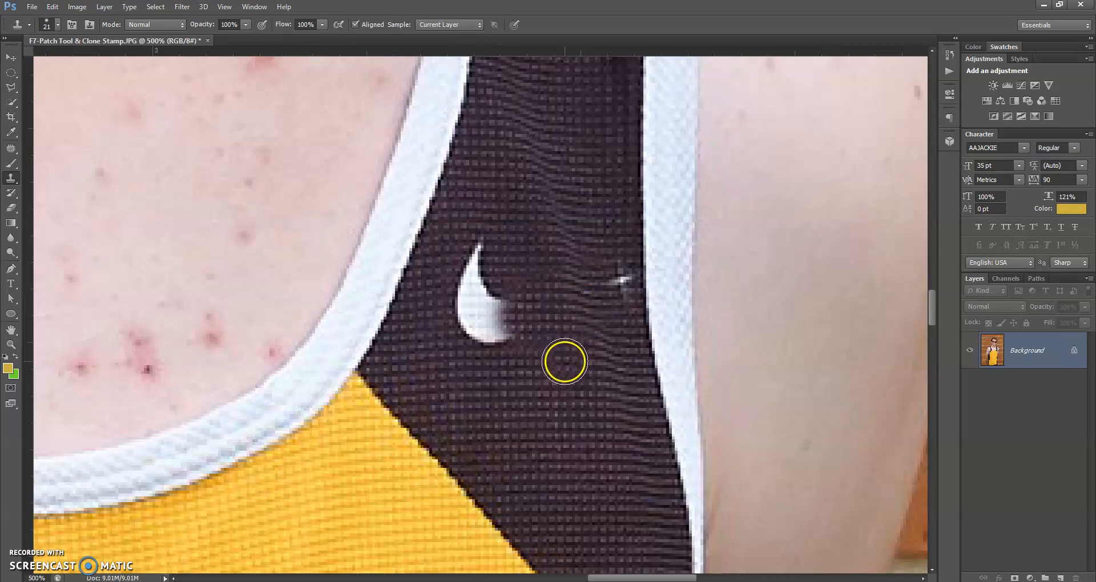
left_click(563, 362, "alt")
left_click(564, 361, "alt")
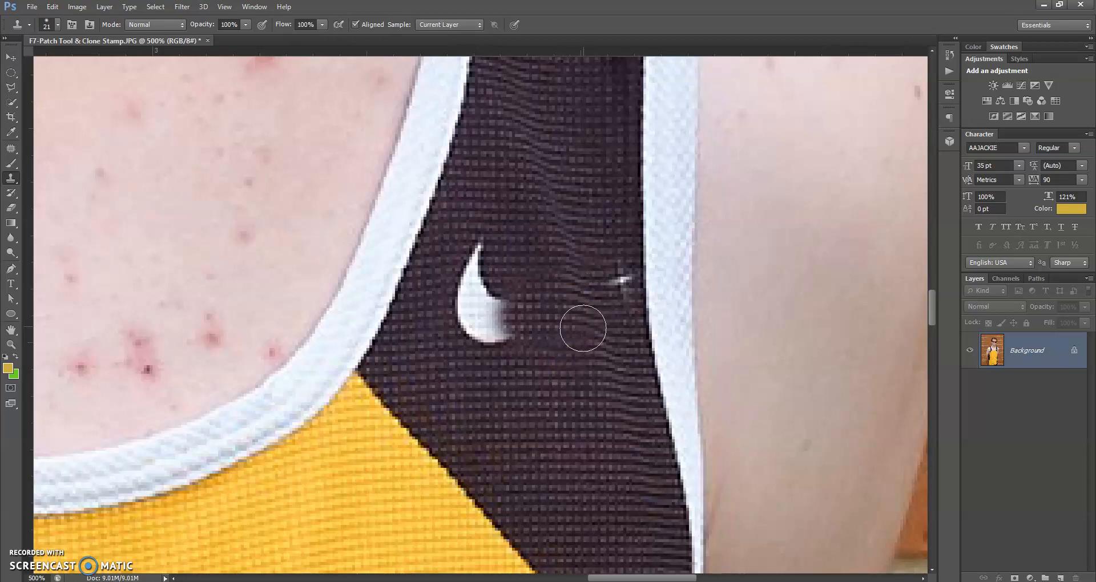
left_click_drag(613, 283, 611, 284)
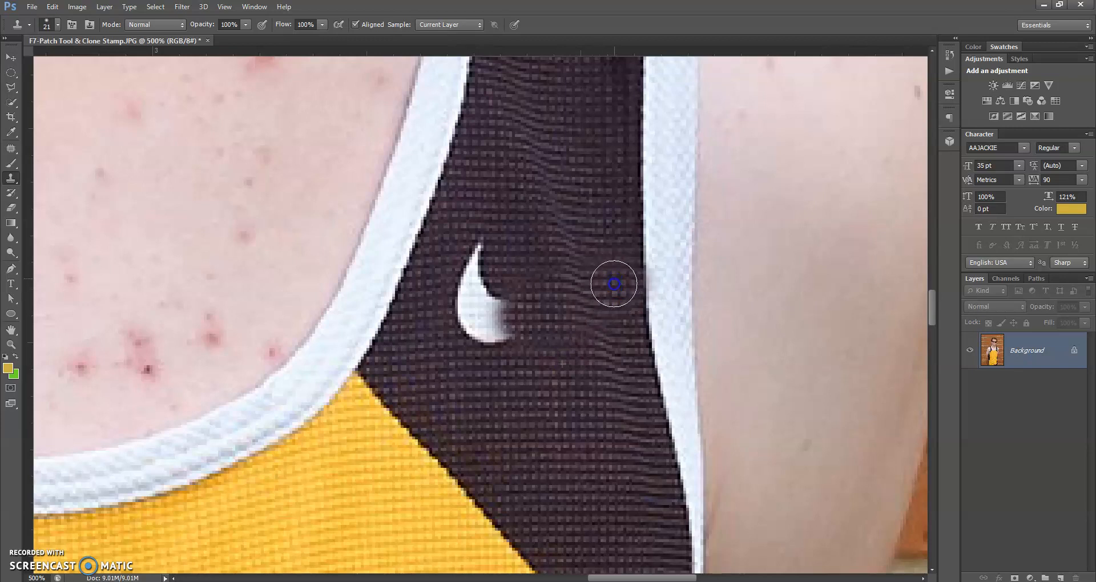
left_click(517, 257)
key("ctrl+z")
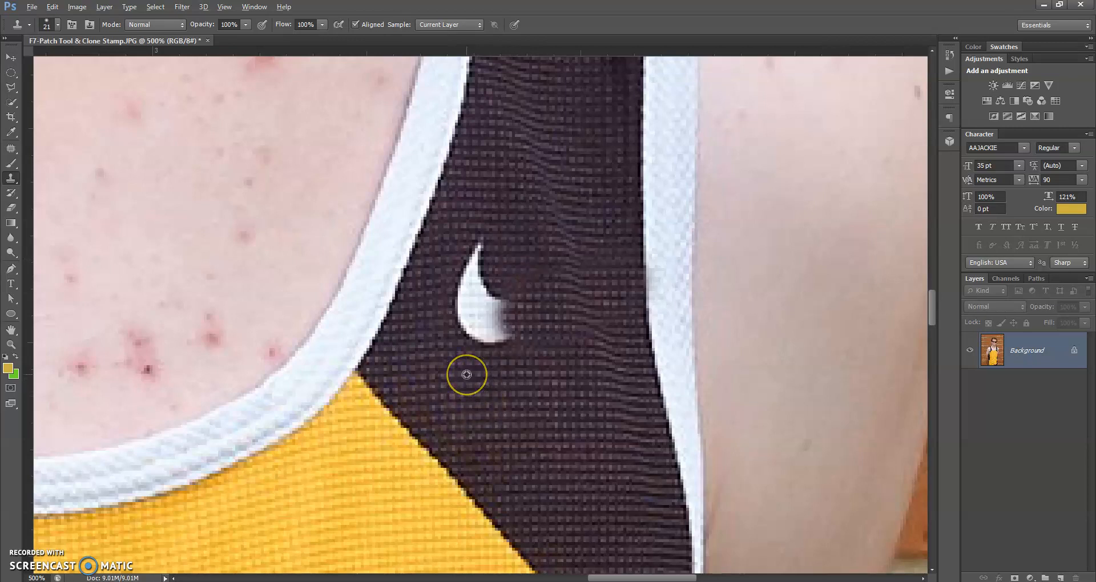
Resample dark fabric and paint out the swoosh's upper tip and last remnant
left_click(466, 375, "alt")
mouse_move(466, 375)
left_mouse_down()
mouse_move(482, 310)
mouse_move(494, 314)
mouse_move(485, 343)
mouse_move(479, 311)
mouse_move(469, 324)
left_mouse_up()
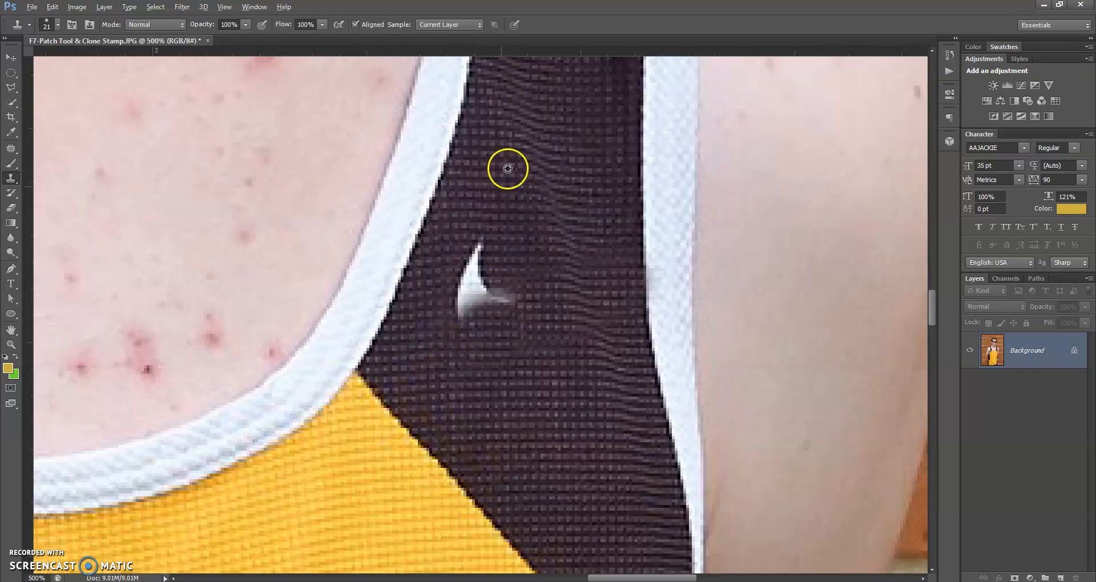
mouse_move(485, 234)
left_mouse_down()
mouse_move(473, 290)
mouse_move(485, 281)
mouse_move(503, 299)
mouse_move(460, 313)
left_mouse_up()
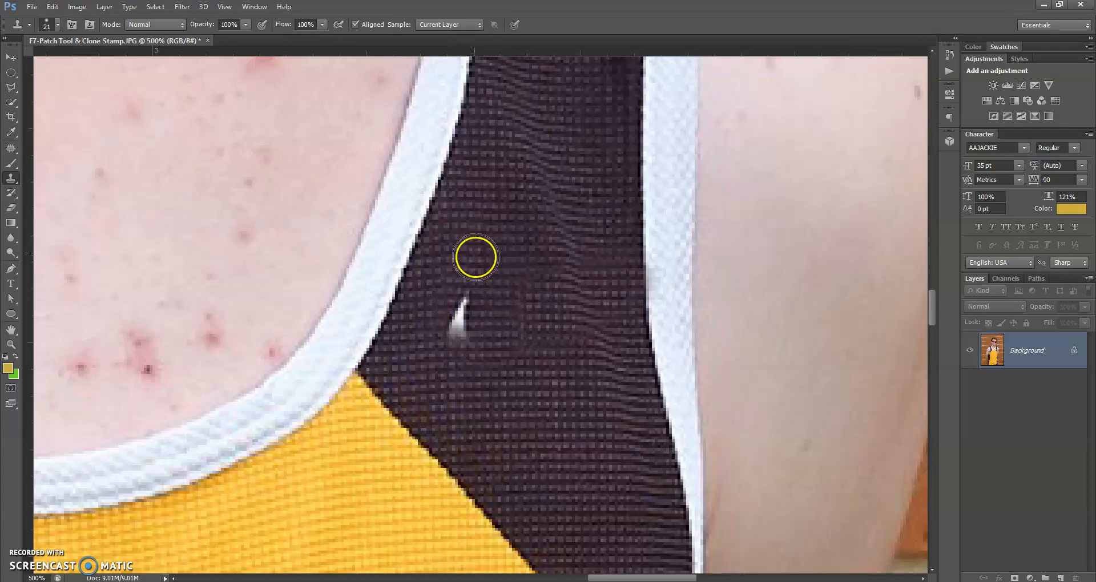
left_click(491, 223, "alt")
mouse_move(461, 316)
left_mouse_down()
mouse_move(458, 331)
mouse_move(465, 299)
mouse_move(474, 334)
left_mouse_up()
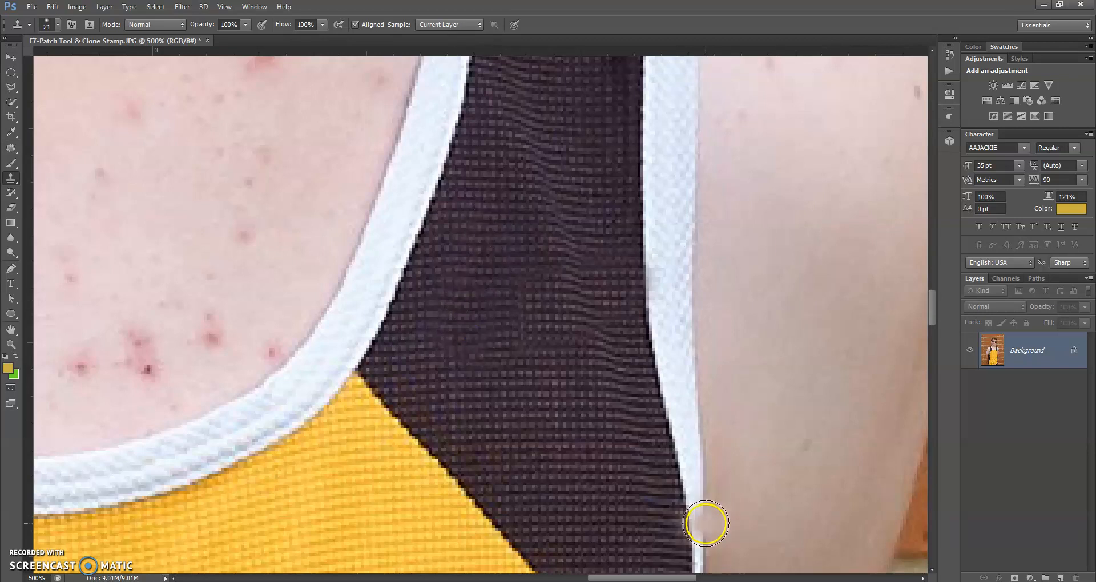
double_click(12, 330)
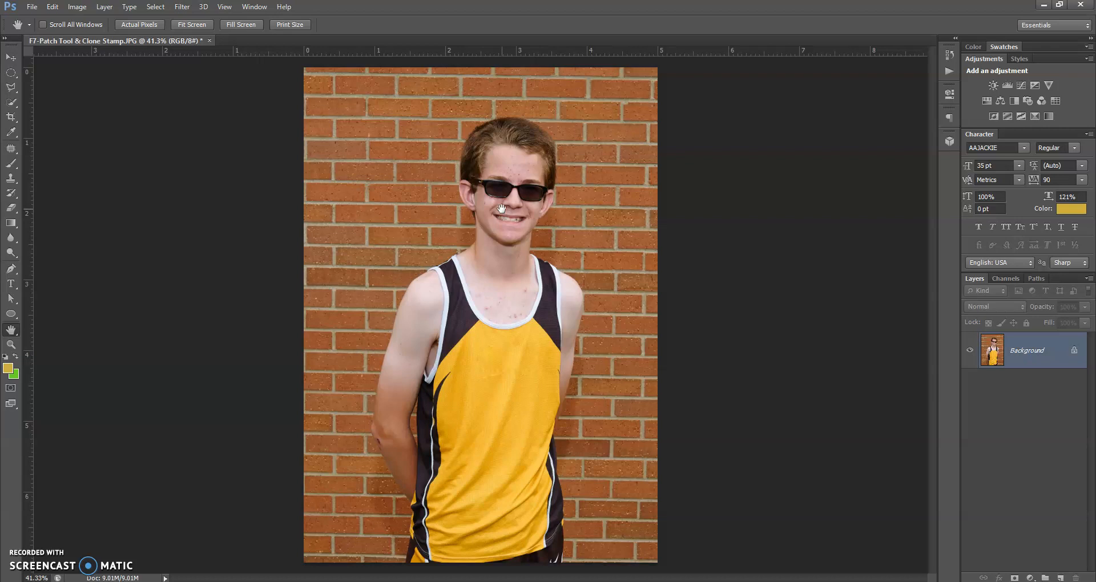
Close F7-Patch Tool & Clone Stamp.JPG without saving changes
left_click(580, 264)
left_click(209, 41)
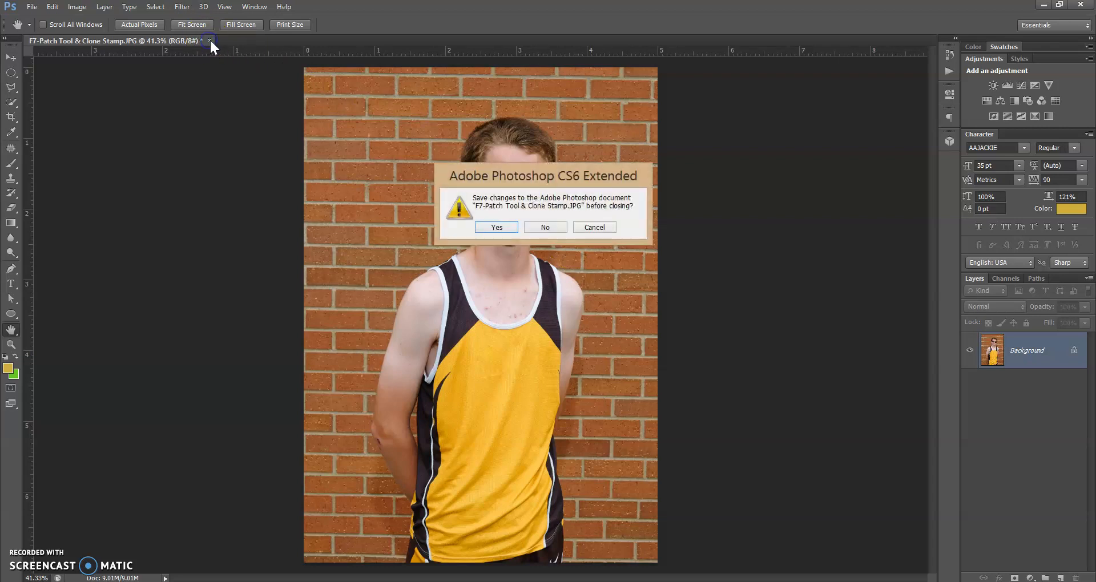
left_click(546, 232)
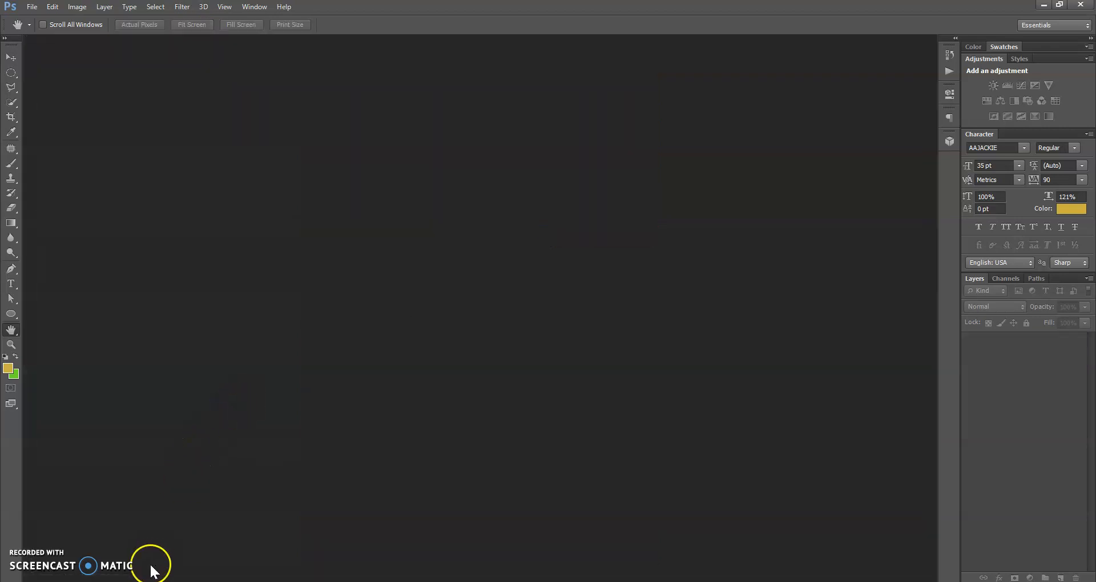